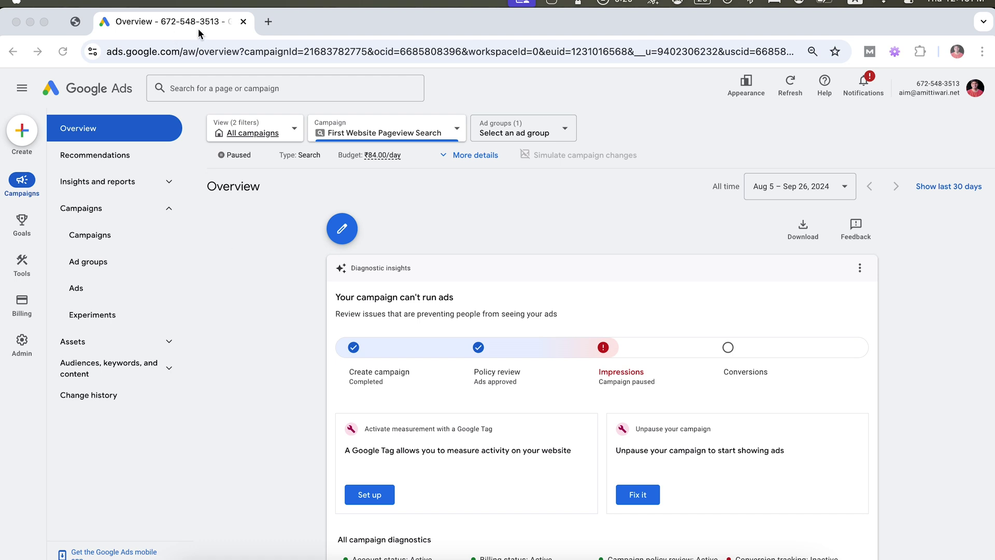
# Open a new blank Google Docs document in a separate browser tab
pyautogui.click(269, 21)
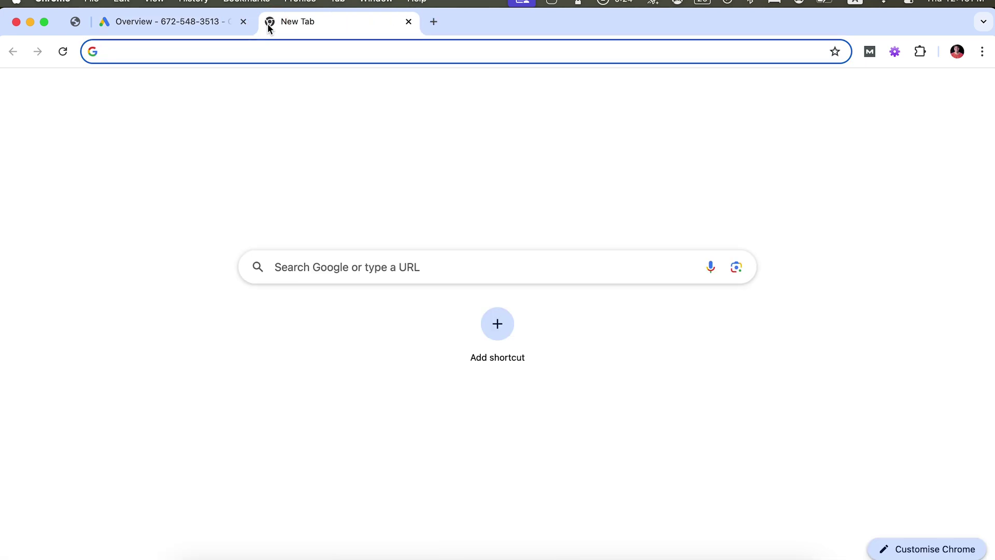
pyautogui.write('doc')
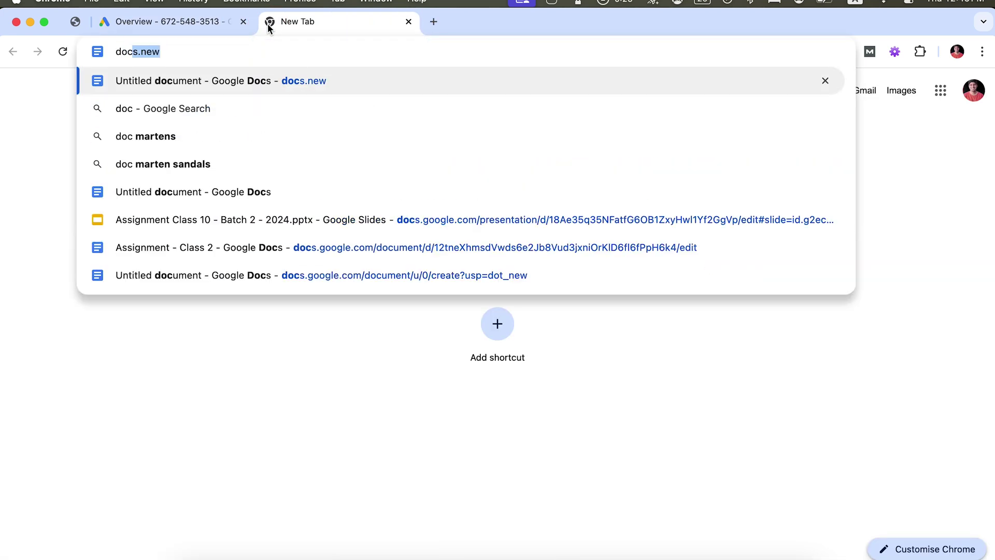
pyautogui.press('Return')
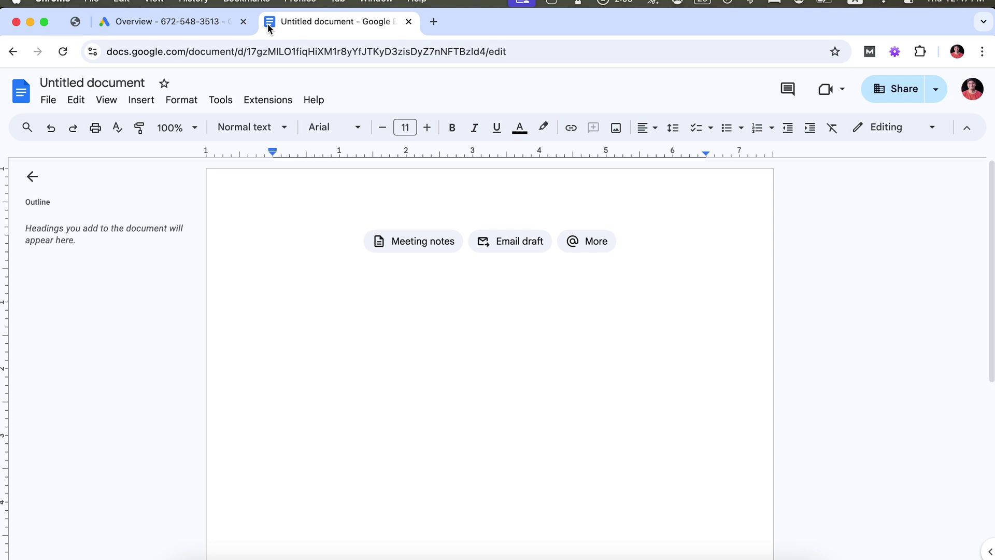
# Switch back to Google Ads and start creating a new campaign from the campaigns list
pyautogui.click(192, 28)
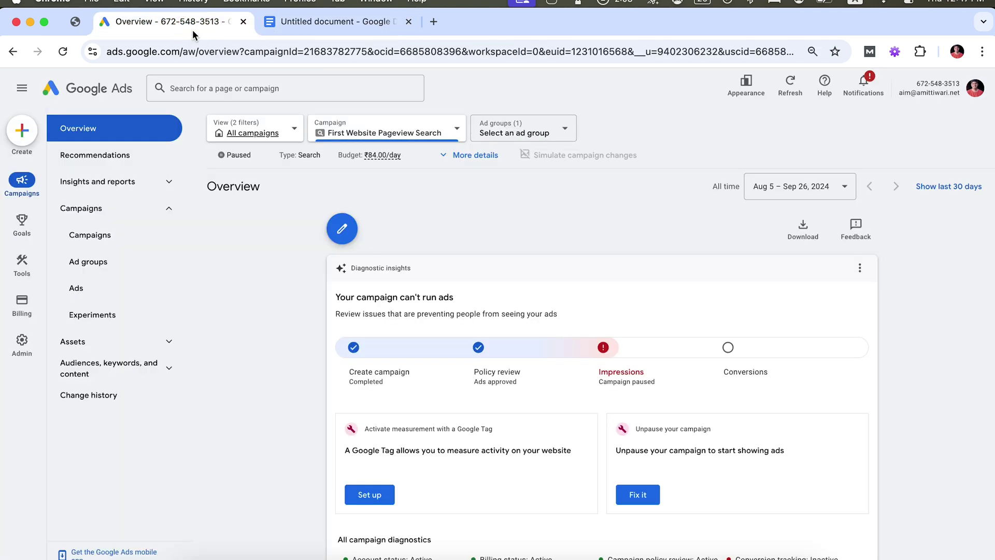
pyautogui.click(106, 240)
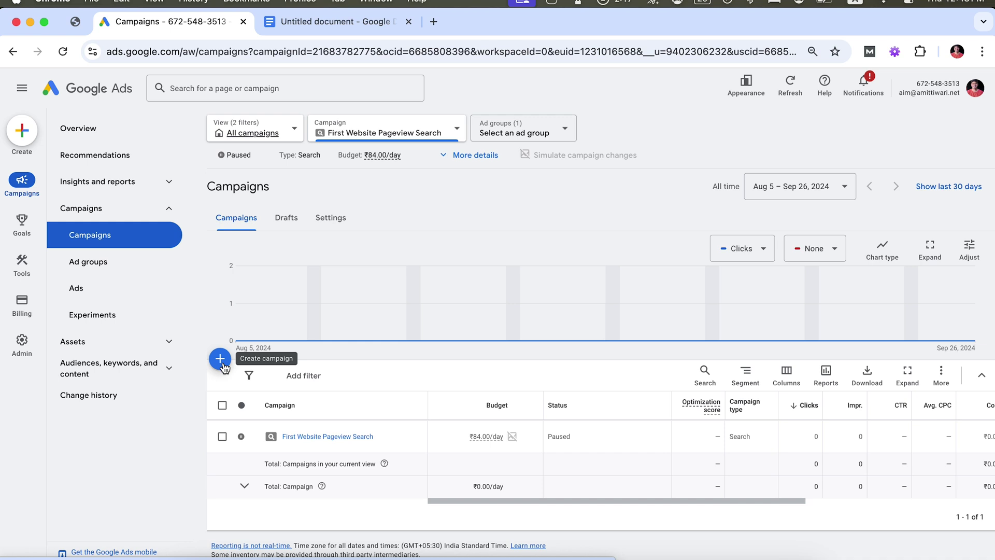
pyautogui.click(221, 359)
pyautogui.click(252, 365)
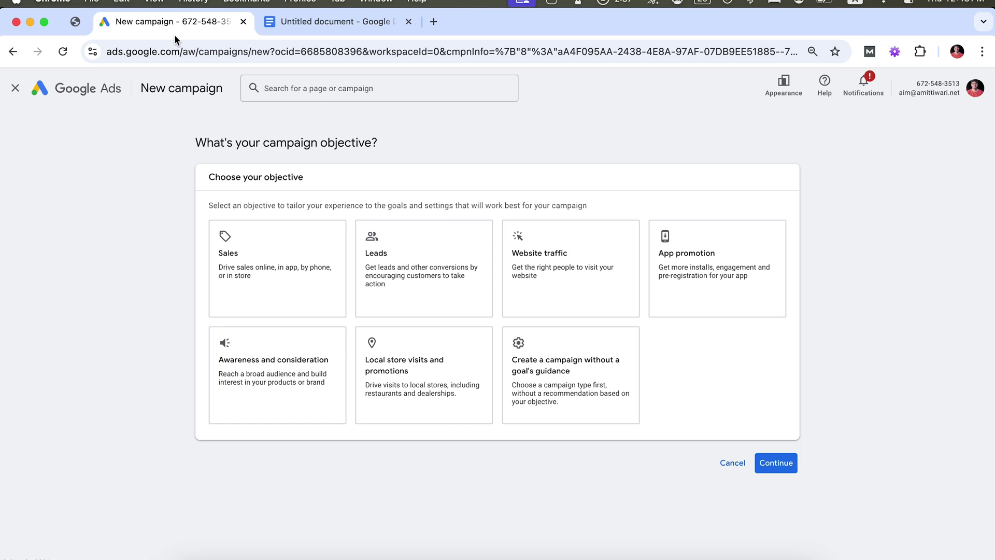
# Choose Sales as the campaign objective and continue with the account-default Page views conversion goal
pyautogui.click(272, 263)
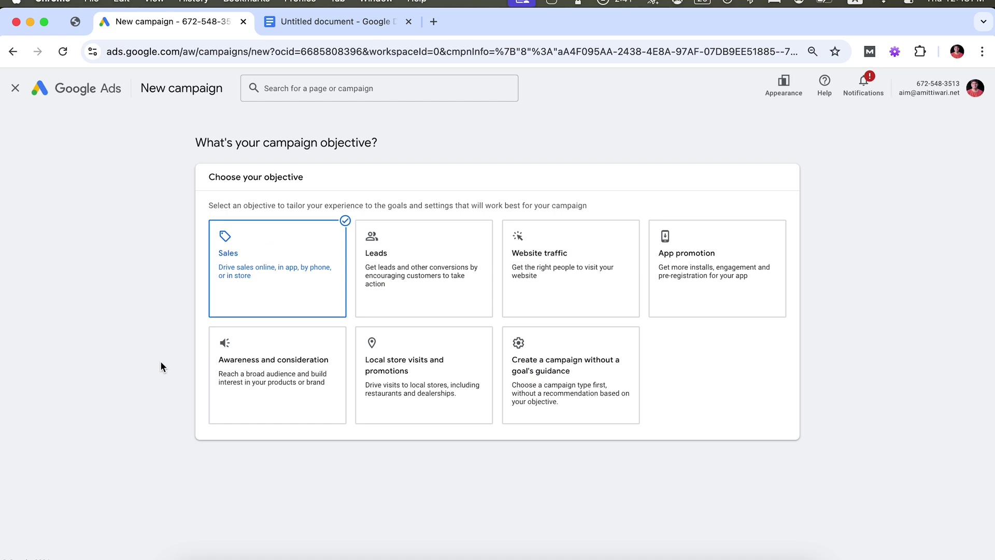
pyautogui.scroll(-1, 160, 361)
pyautogui.scroll(1, 166, 331)
pyautogui.click(230, 299)
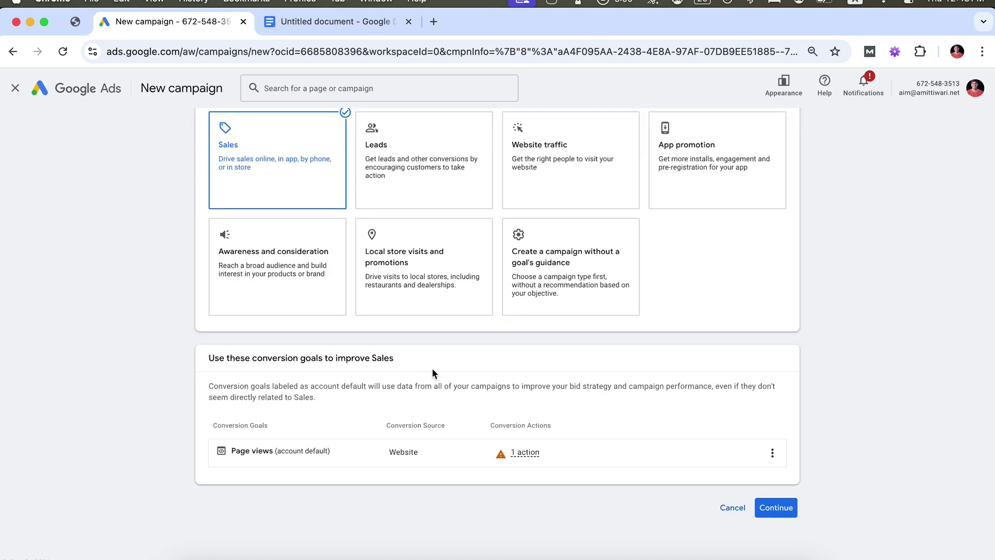
pyautogui.click(775, 507)
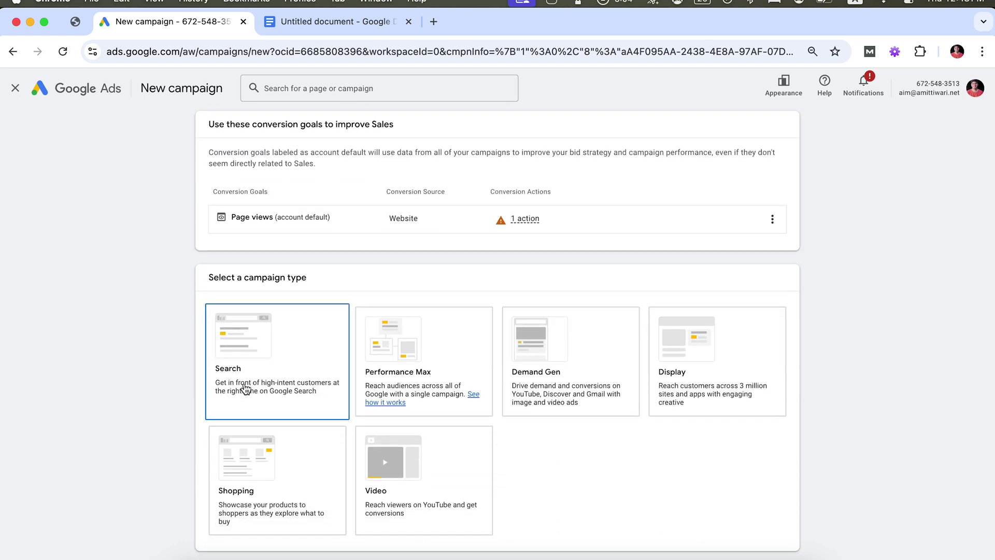
# Select Search as the campaign type for the Sales objective
pyautogui.click(234, 370)
pyautogui.scroll(6, 157, 266)
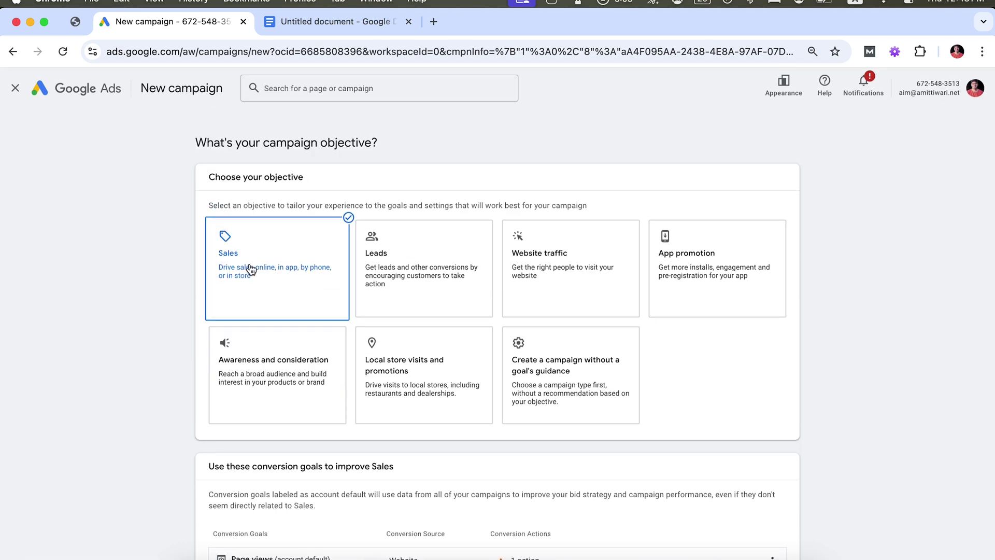
pyautogui.scroll(-7, 126, 350)
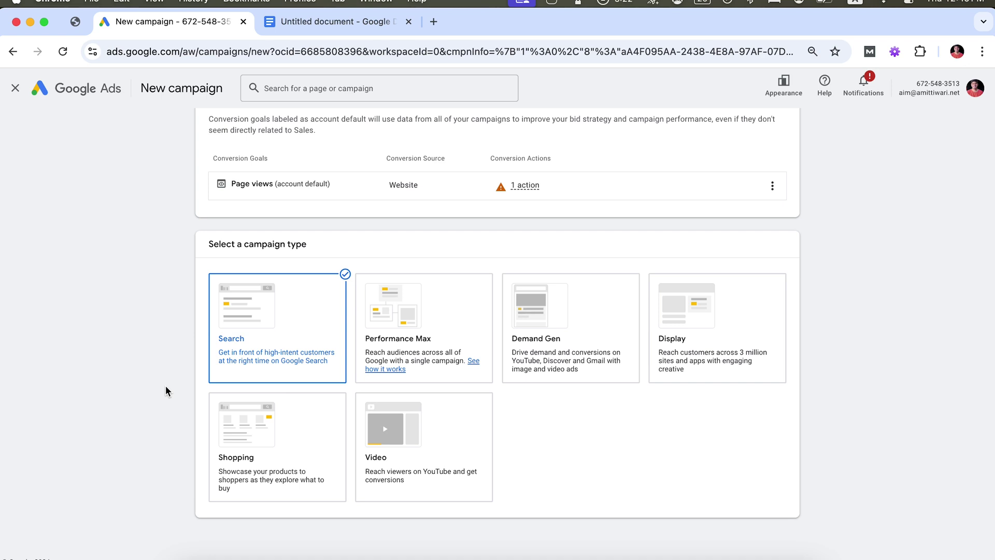
pyautogui.scroll(-3, 166, 389)
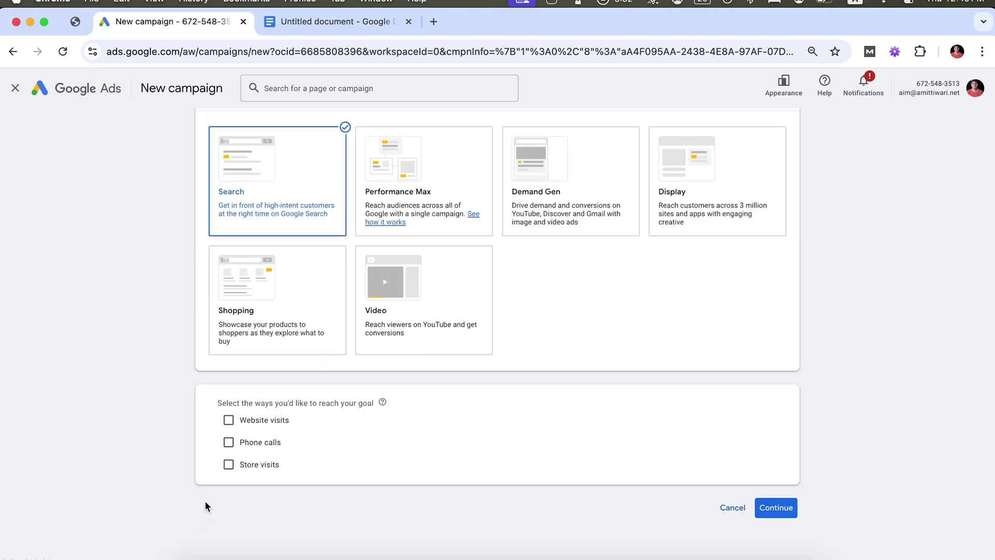
# Choose website visits as the way to reach the goal, enter the business's website URL and continue
pyautogui.click(229, 419)
pyautogui.click(289, 446)
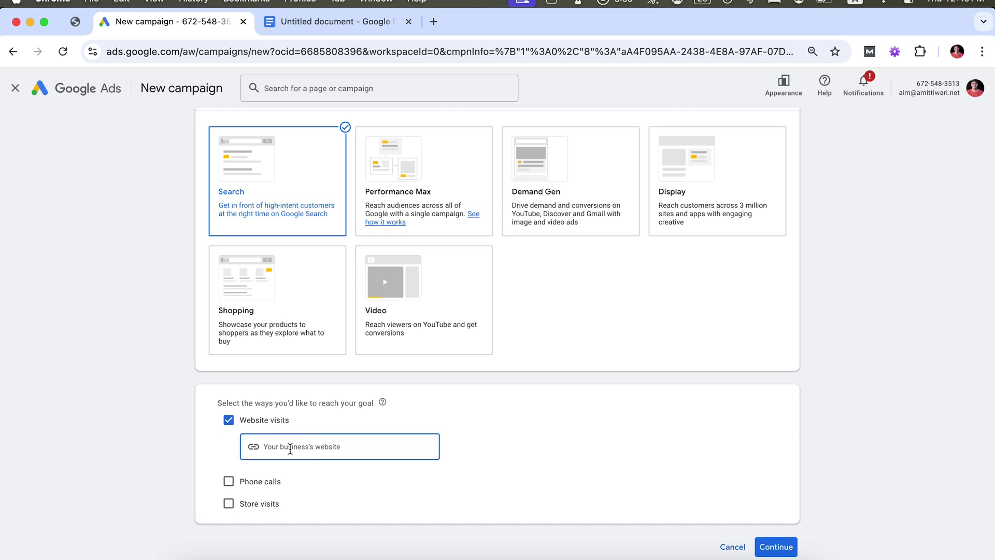
pyautogui.write('https://amittiwaripw.in')
pyautogui.click(793, 548)
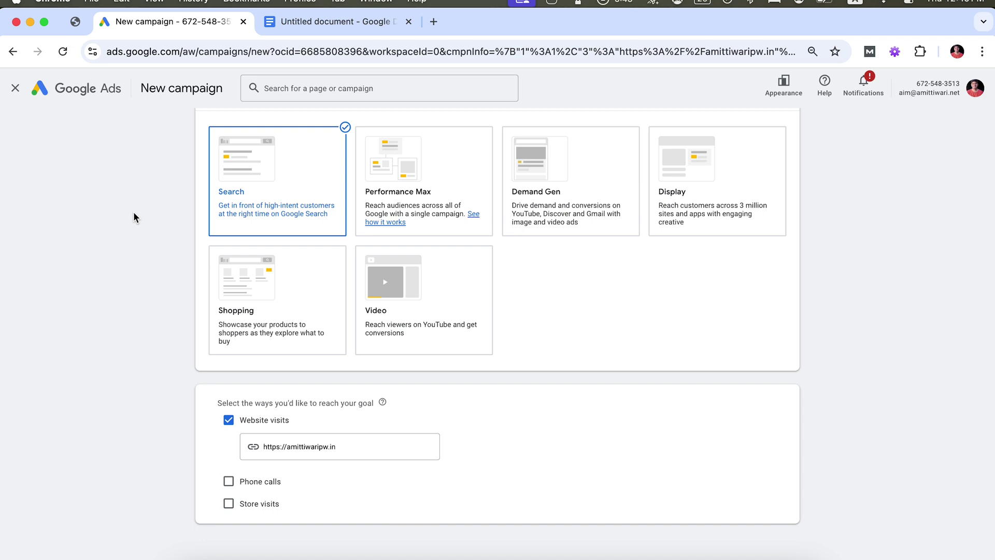
# Name the campaign DSA-007 and continue to the bidding settings
pyautogui.moveTo(266, 438); pyautogui.dragTo(161, 441)
pyautogui.write('DSA-007')
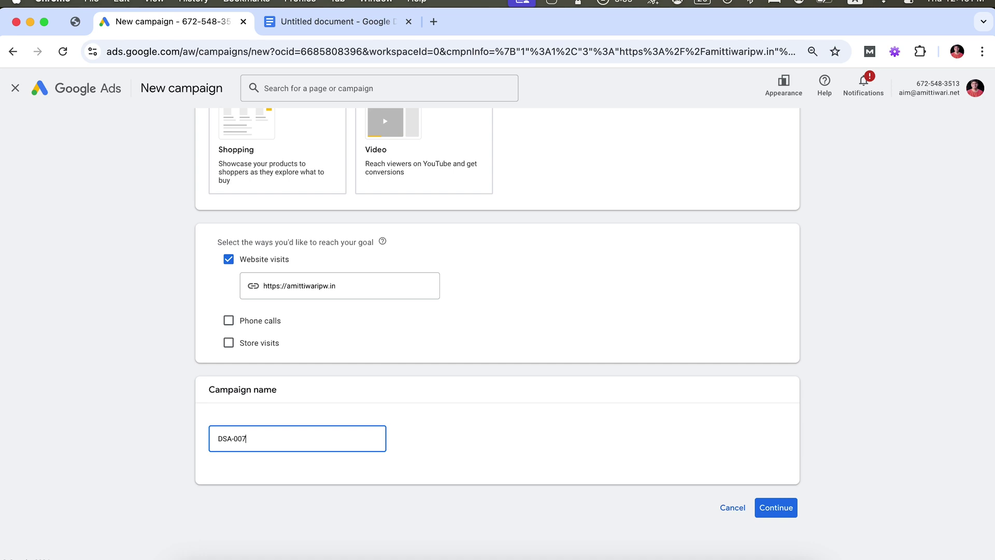
pyautogui.click(772, 508)
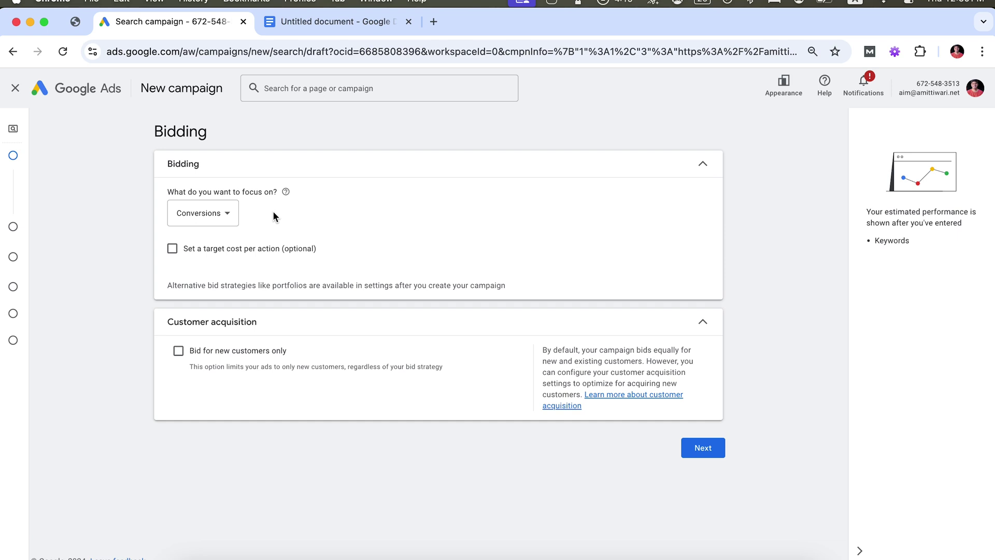
# Try Conversion value as the bidding focus with a target return on ad spend, and go back to Conversions
pyautogui.click(199, 213)
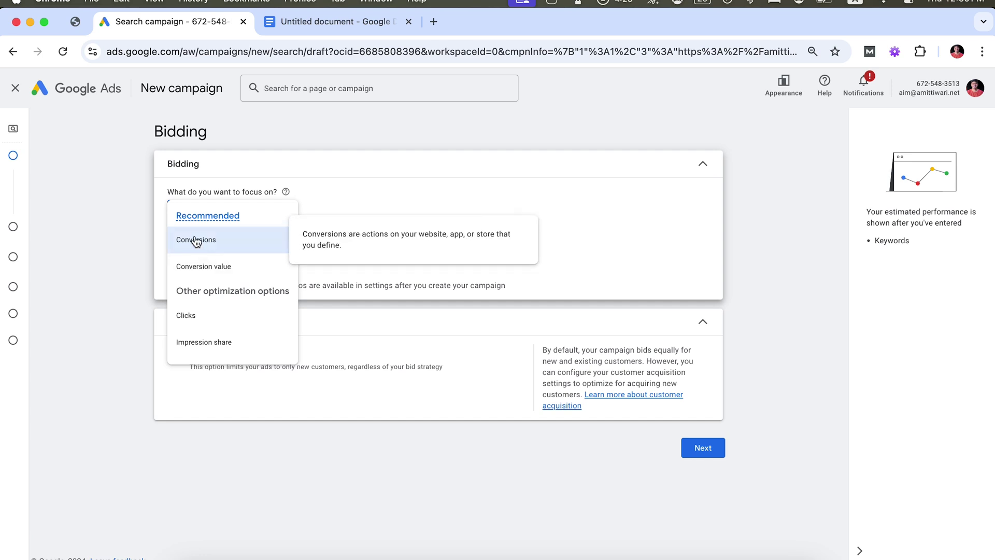
pyautogui.click(210, 268)
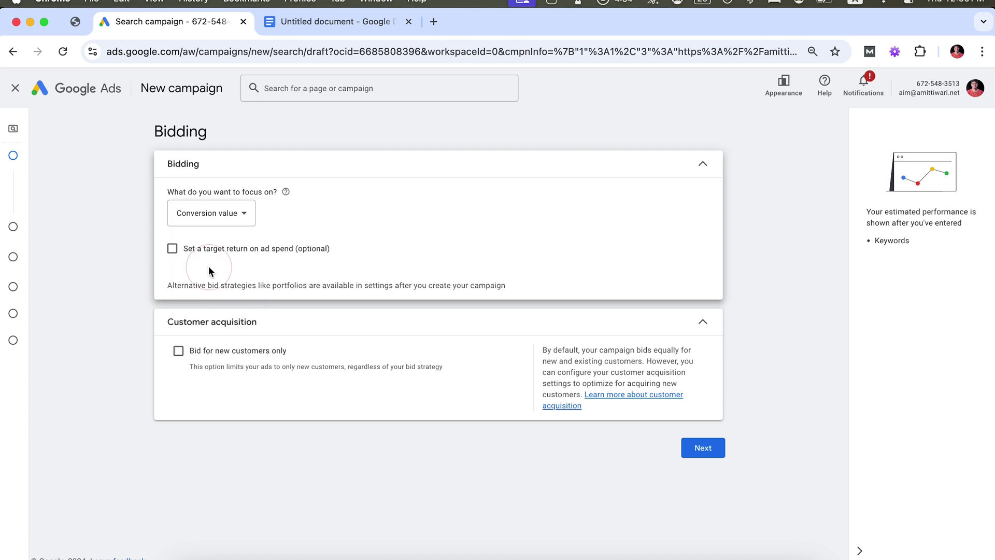
pyautogui.click(173, 250)
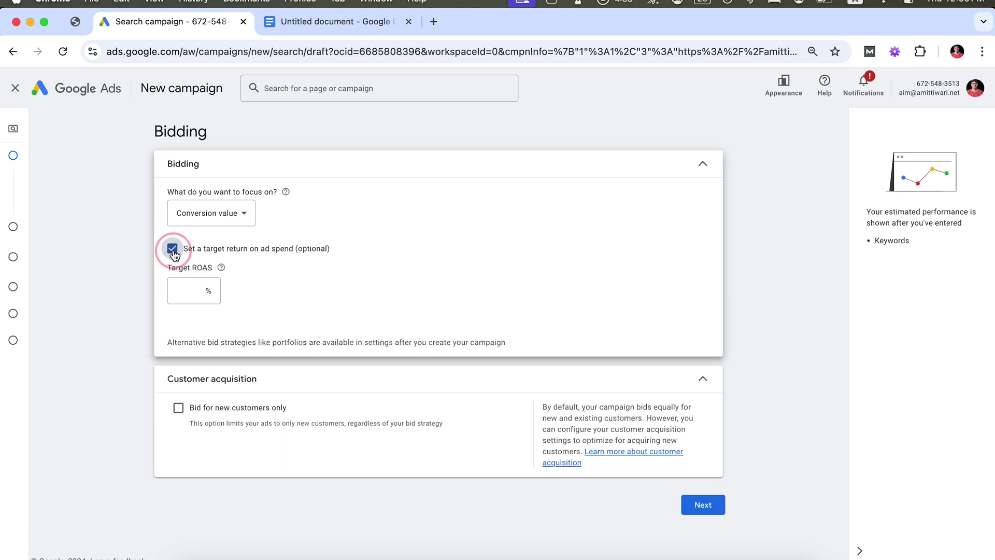
pyautogui.click(172, 250)
pyautogui.click(196, 221)
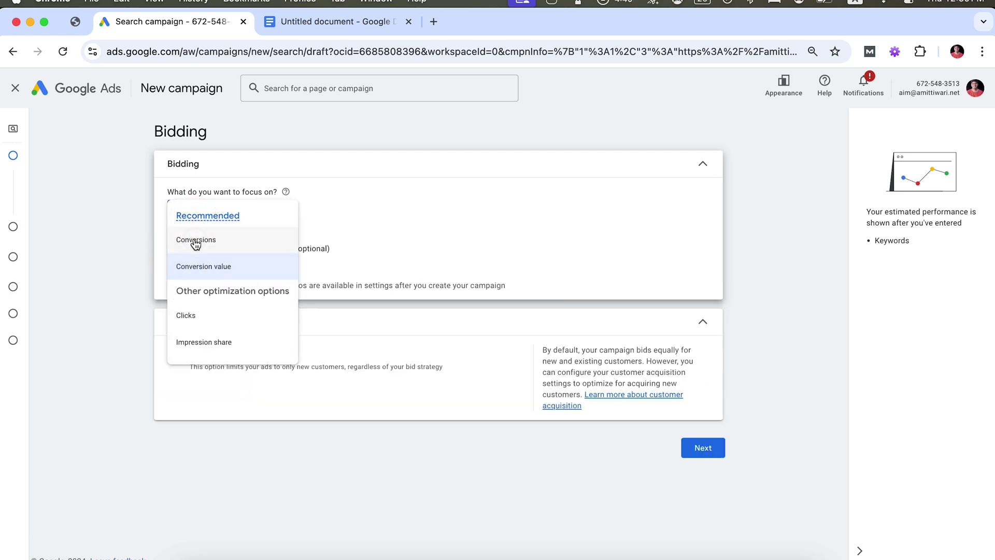
pyautogui.click(183, 235)
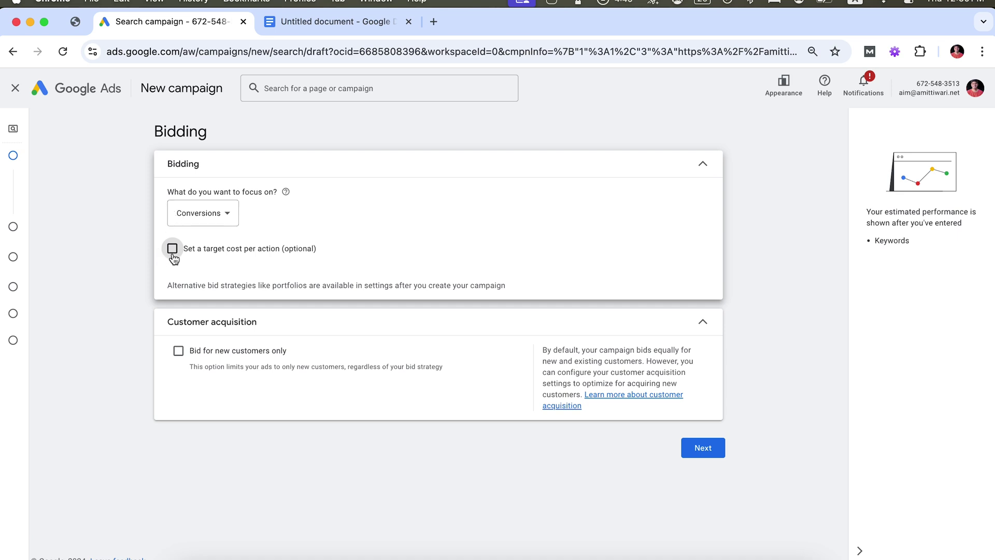
# Continue to the campaign settings, target India, and exclude Google search partners and the Google Display Network
pyautogui.click(694, 448)
pyautogui.click(173, 444)
pyautogui.click(264, 257)
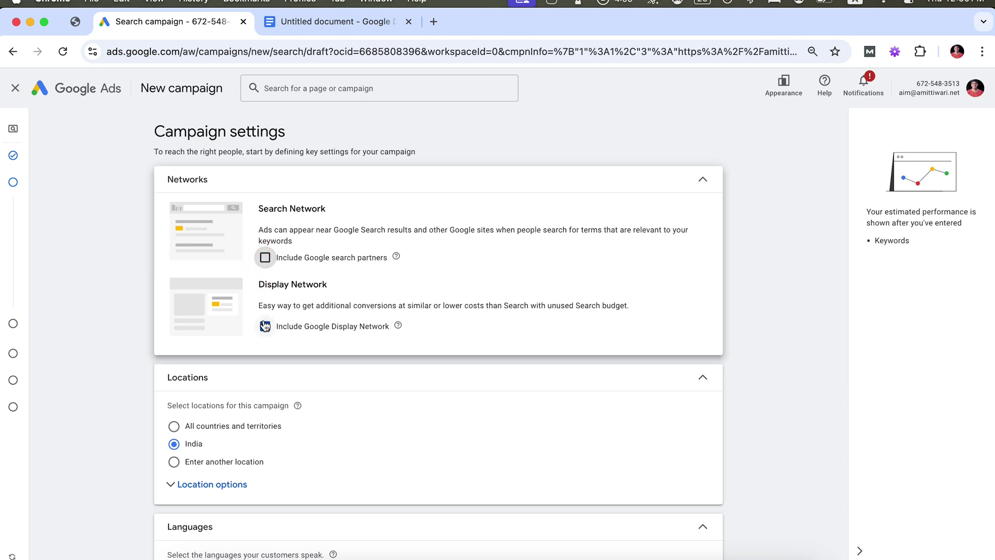
pyautogui.click(265, 326)
# Remove English from the campaign languages to target all languages
pyautogui.scroll(-2, 118, 407)
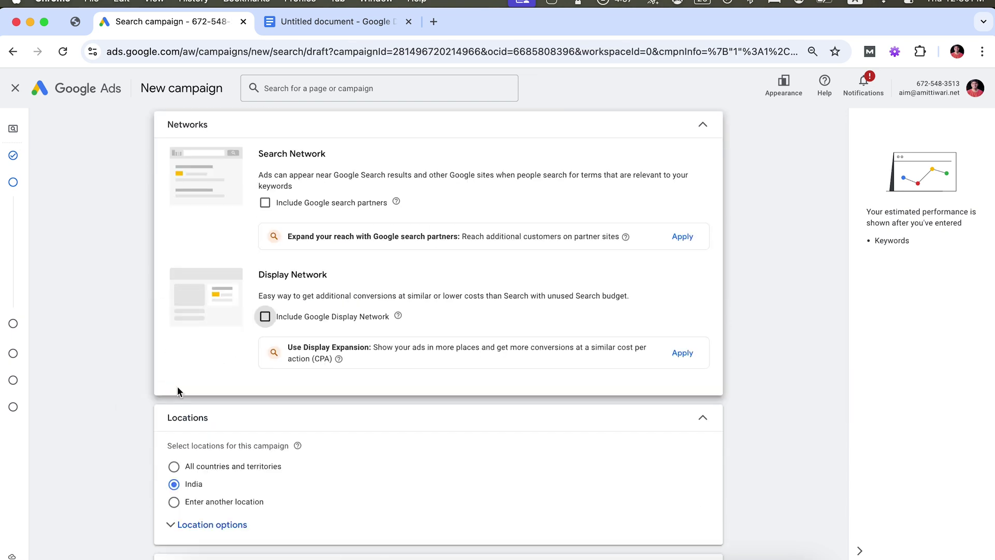
pyautogui.scroll(-5, 148, 482)
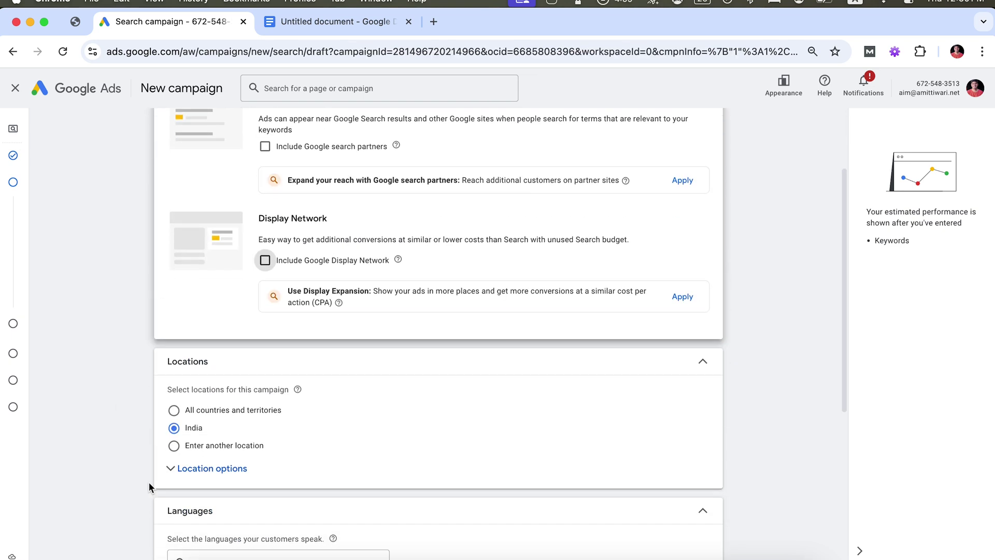
pyautogui.scroll(-1, 140, 433)
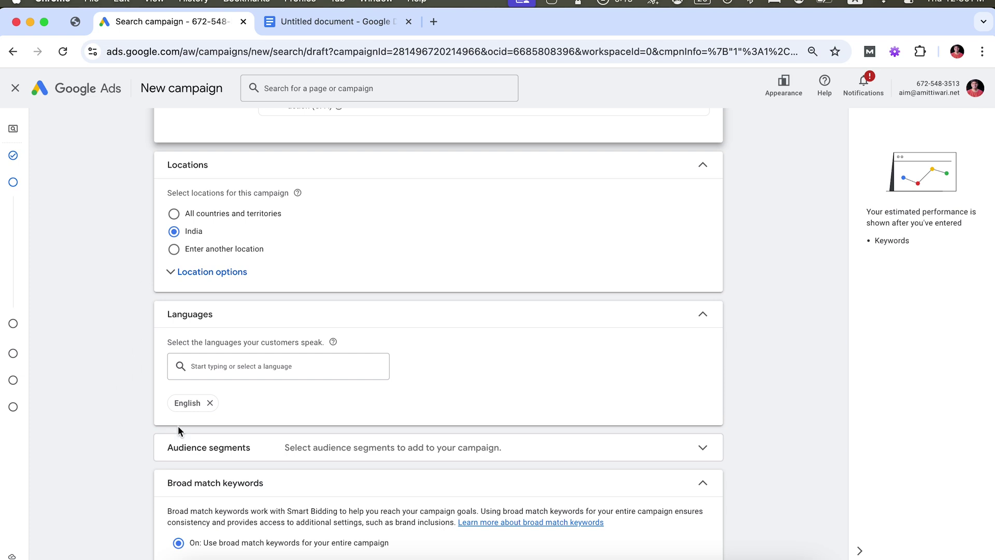
pyautogui.click(210, 403)
pyautogui.scroll(-7, 128, 387)
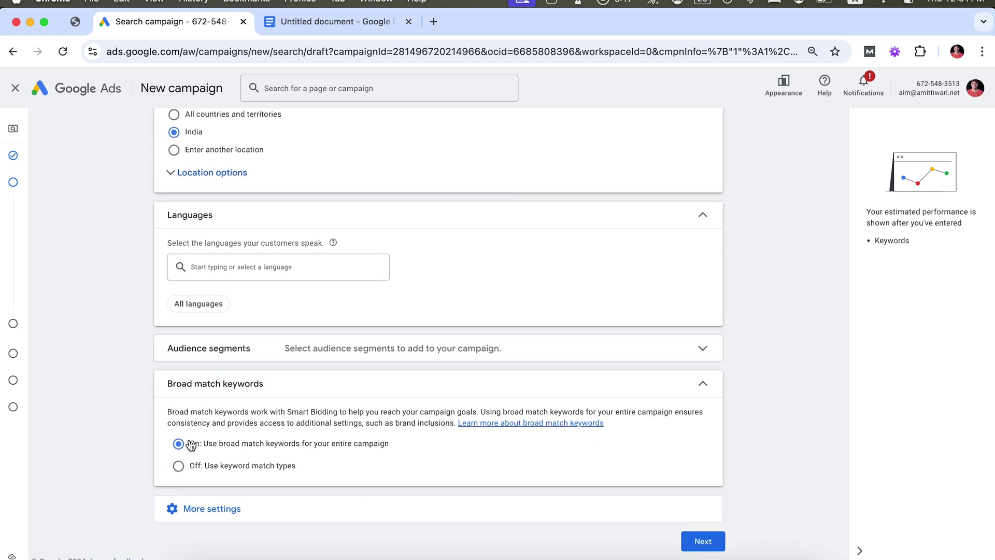
# Expand the audience segments and additional campaign settings, and continue to keyword and asset generation
pyautogui.click(332, 350)
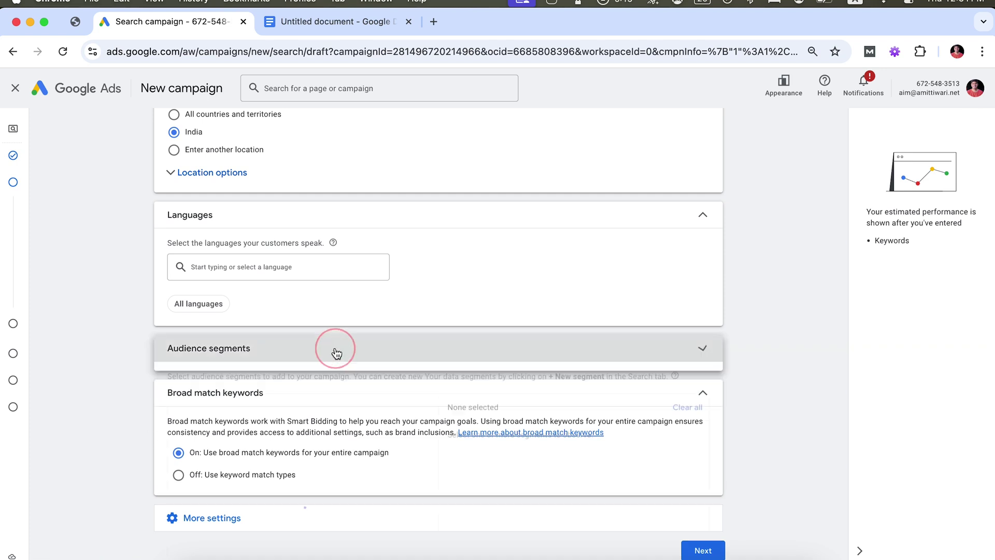
pyautogui.scroll(-3, 166, 410)
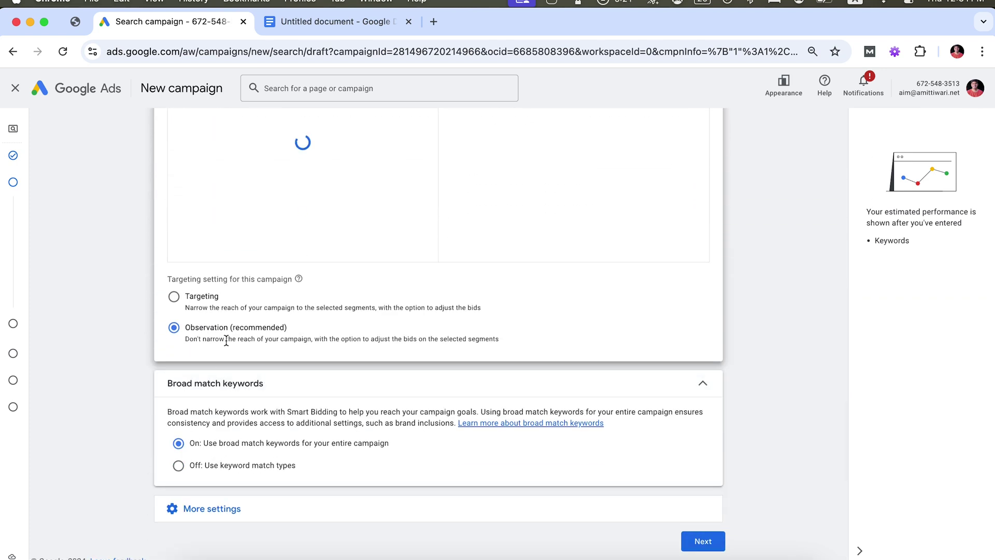
pyautogui.click(210, 510)
pyautogui.scroll(-3, 132, 435)
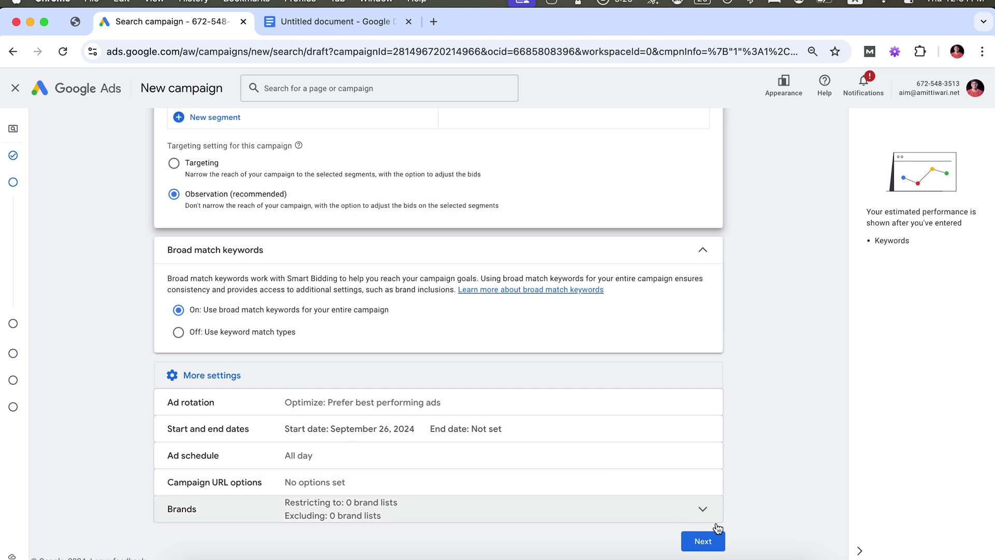
pyautogui.click(700, 540)
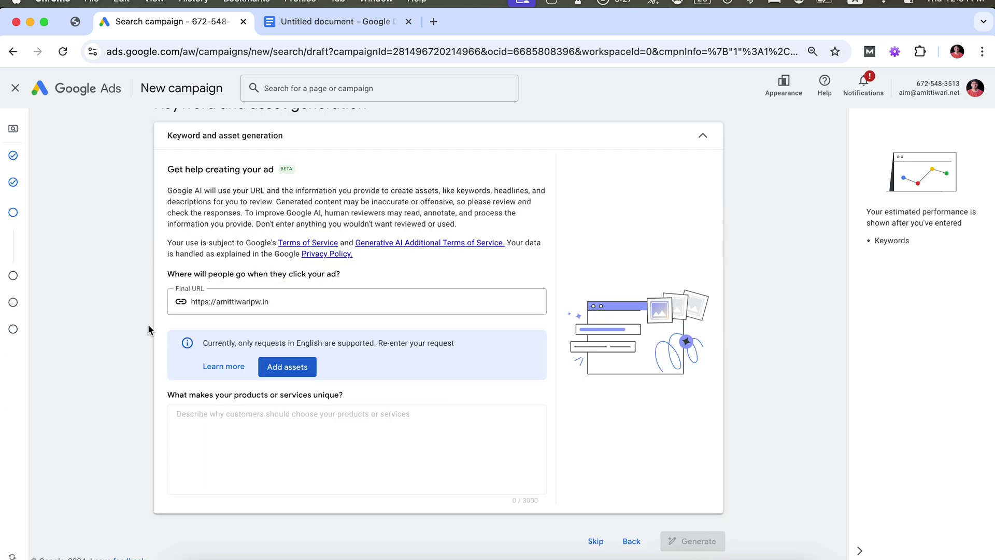
# Skip keyword and asset generation, and delete Ad group 1 from the campaign's keywords and ads
pyautogui.click(596, 540)
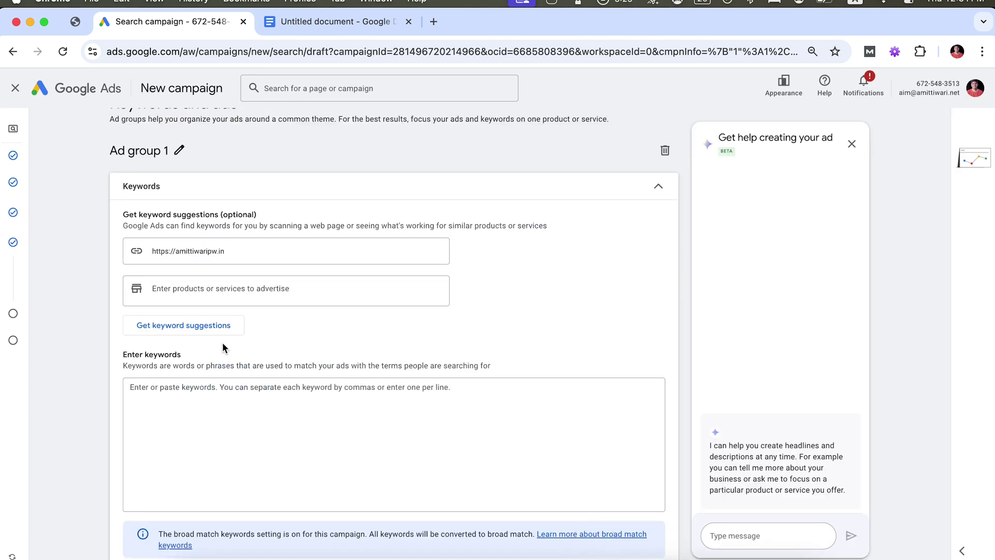
pyautogui.scroll(-2, 91, 326)
pyautogui.scroll(3, 92, 325)
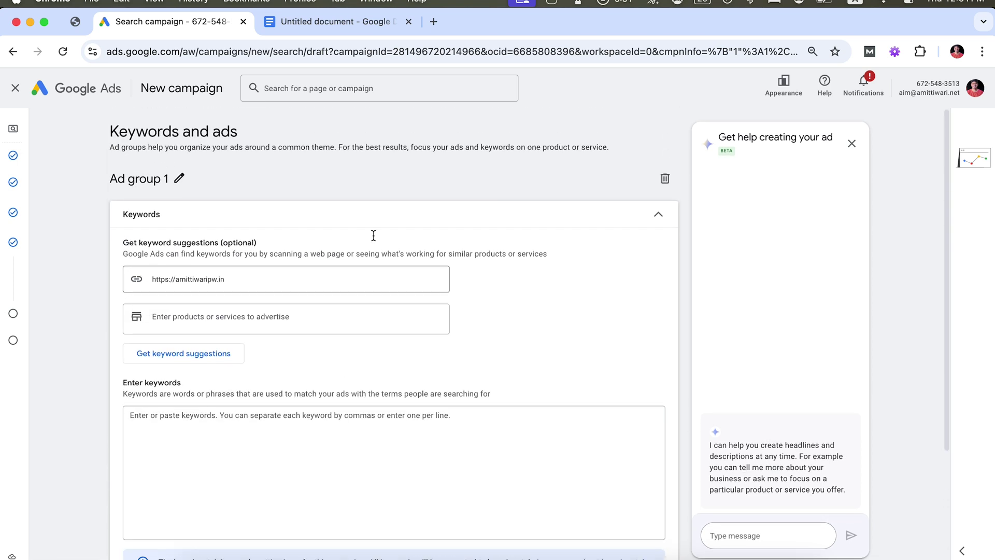
pyautogui.click(665, 179)
pyautogui.click(601, 347)
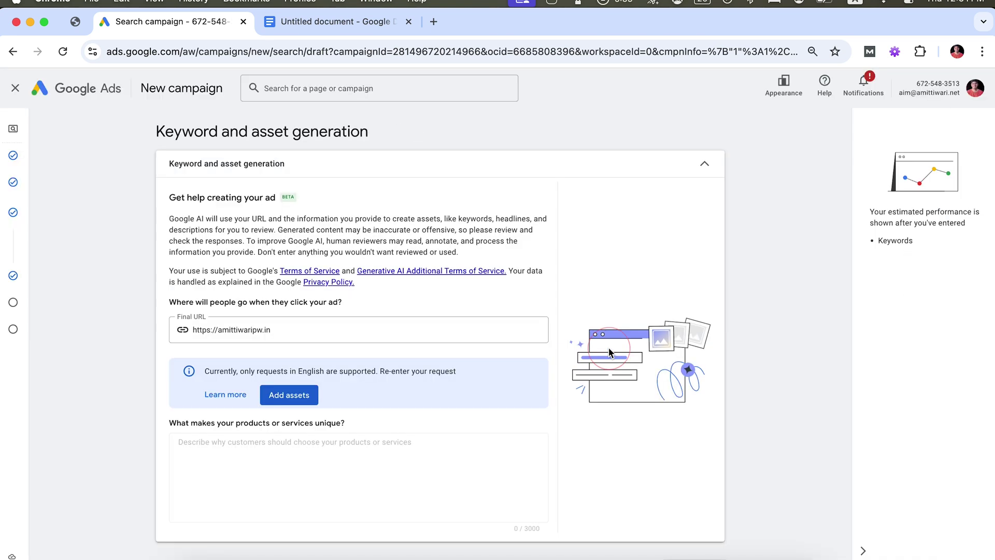
pyautogui.scroll(-2, 124, 381)
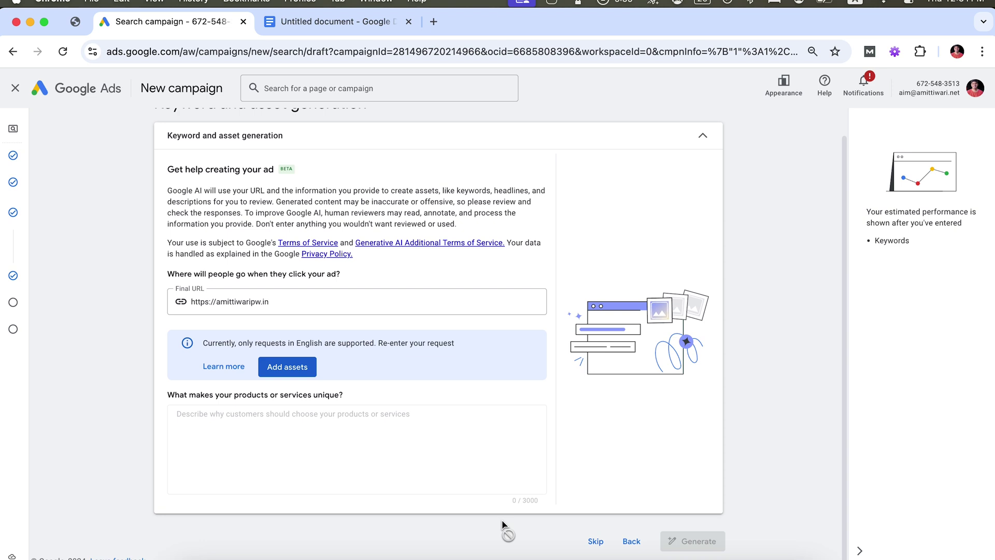
pyautogui.click(596, 540)
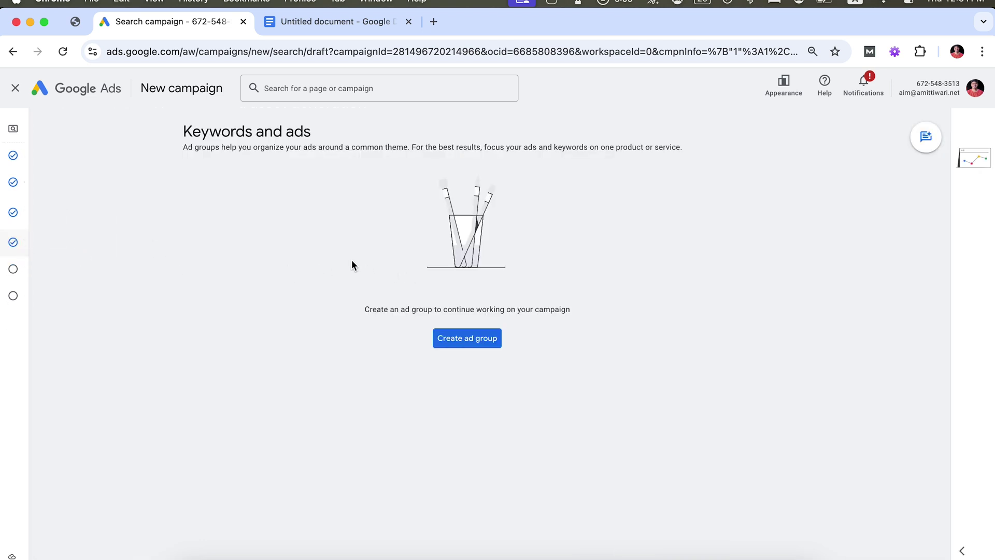
# Set the campaign's average daily budget to ₹100 and continue to the campaign review
pyautogui.moveTo(12, 269)
pyautogui.click(44, 277)
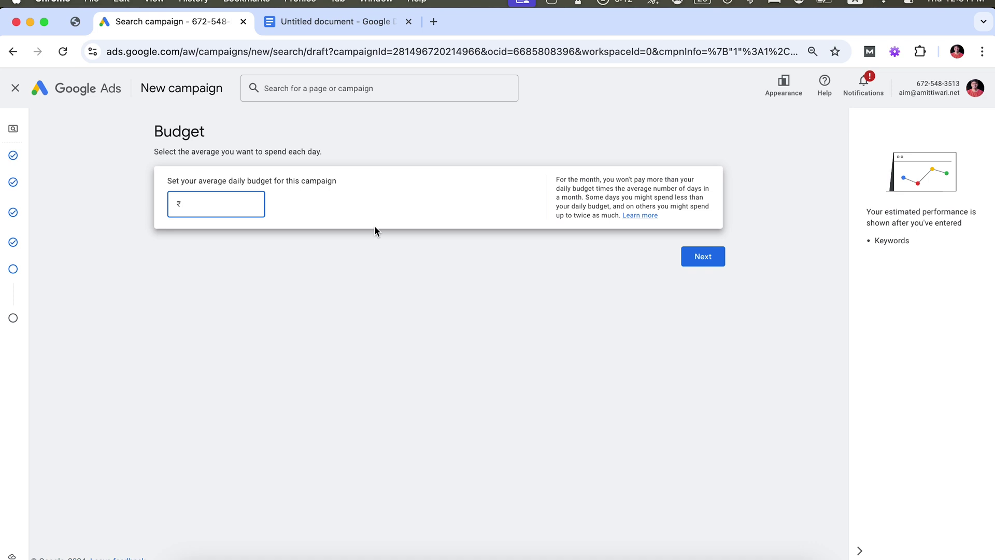
pyautogui.write('100')
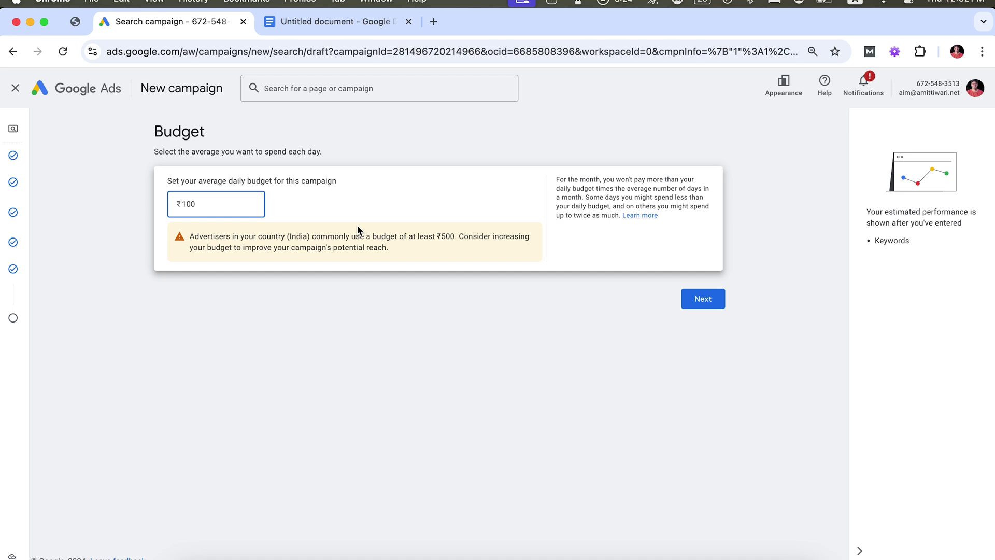
pyautogui.click(704, 303)
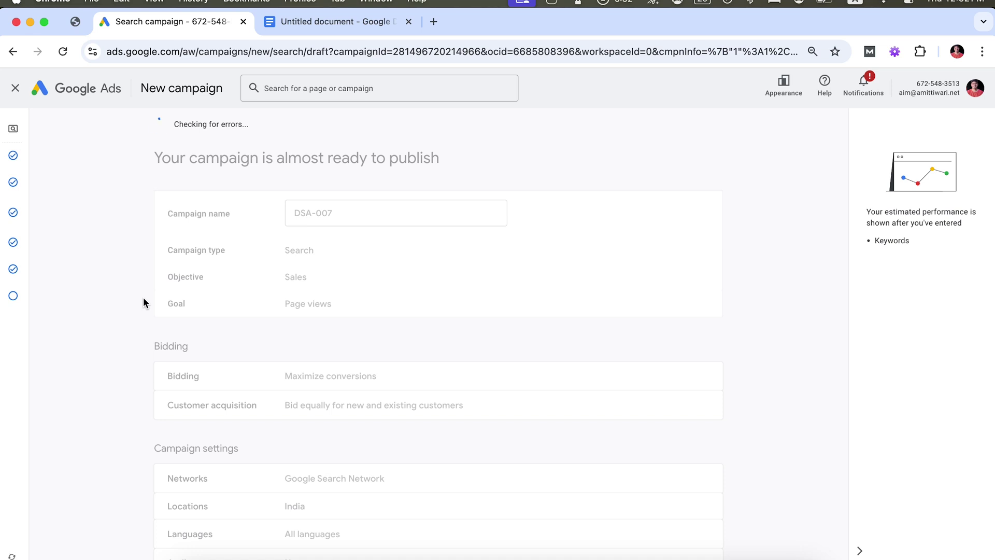
# Publish the DSA-007 campaign without keywords or ads, accepting the missing information
pyautogui.scroll(-5, 125, 321)
pyautogui.click(687, 520)
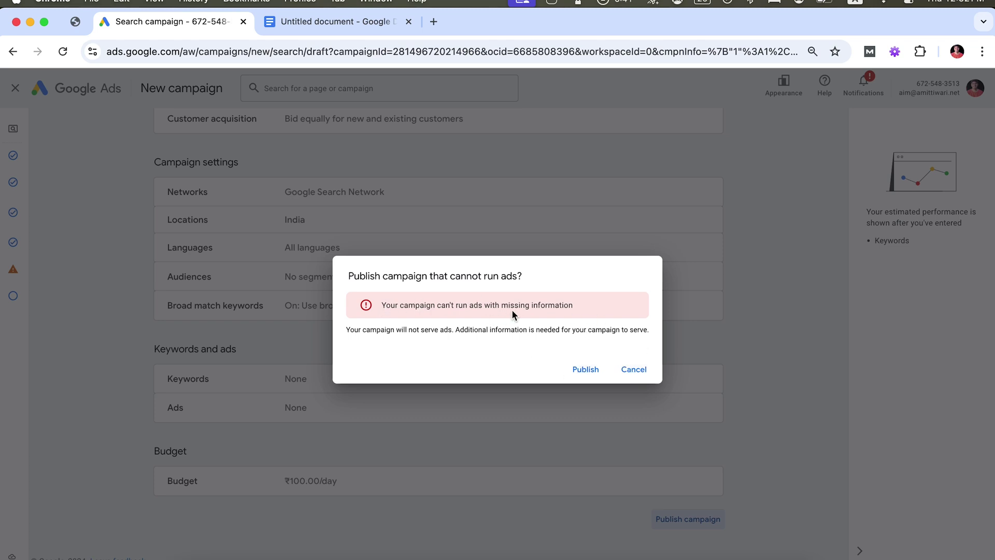
pyautogui.click(586, 370)
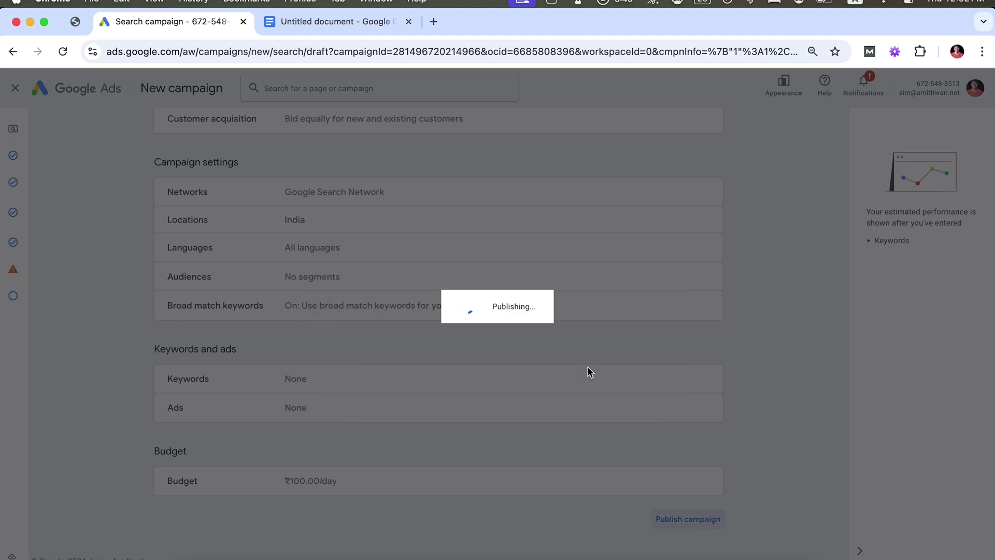
# Choose to set up conversion measurement with code and continue to the Google tag instructions
pyautogui.scroll(-2, 283, 350)
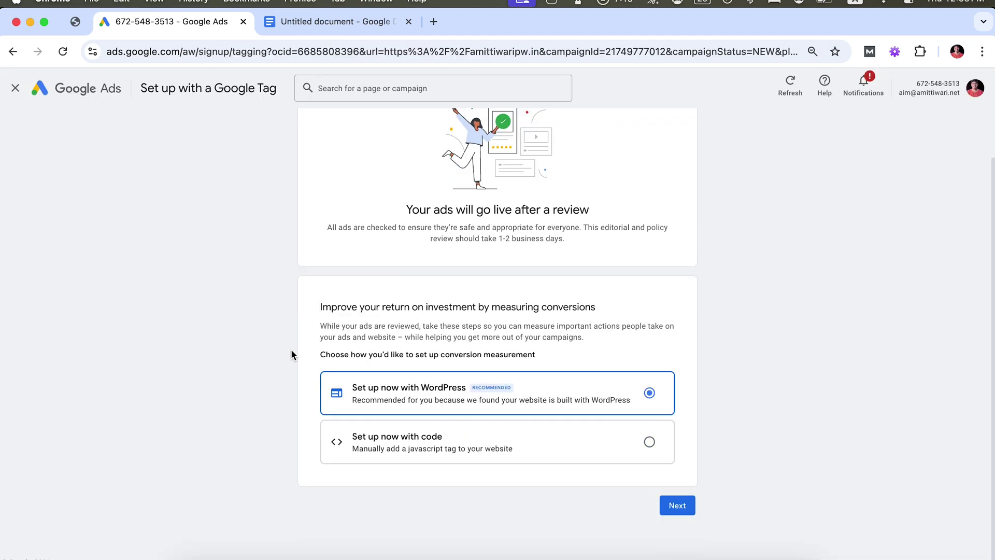
pyautogui.click(573, 441)
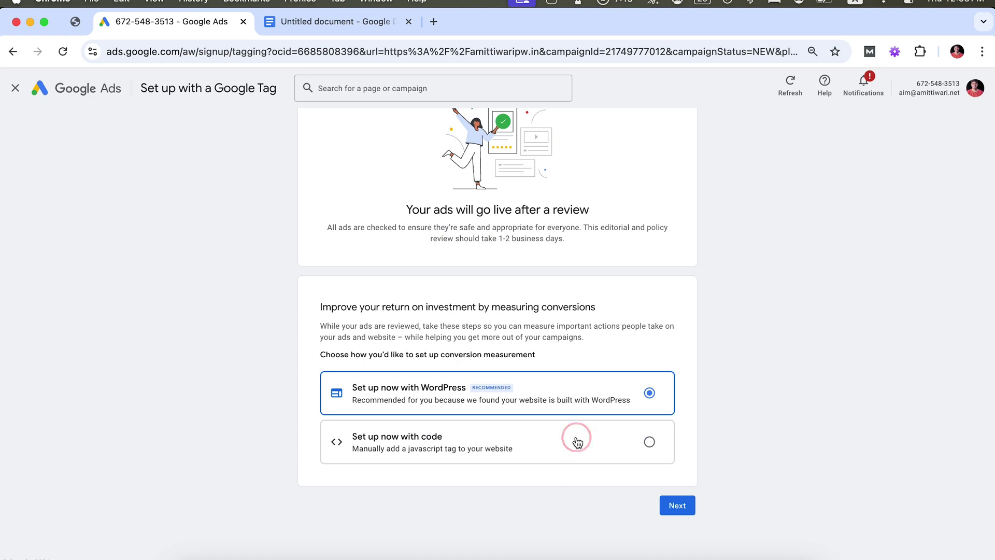
pyautogui.click(674, 505)
pyautogui.scroll(-1, 339, 300)
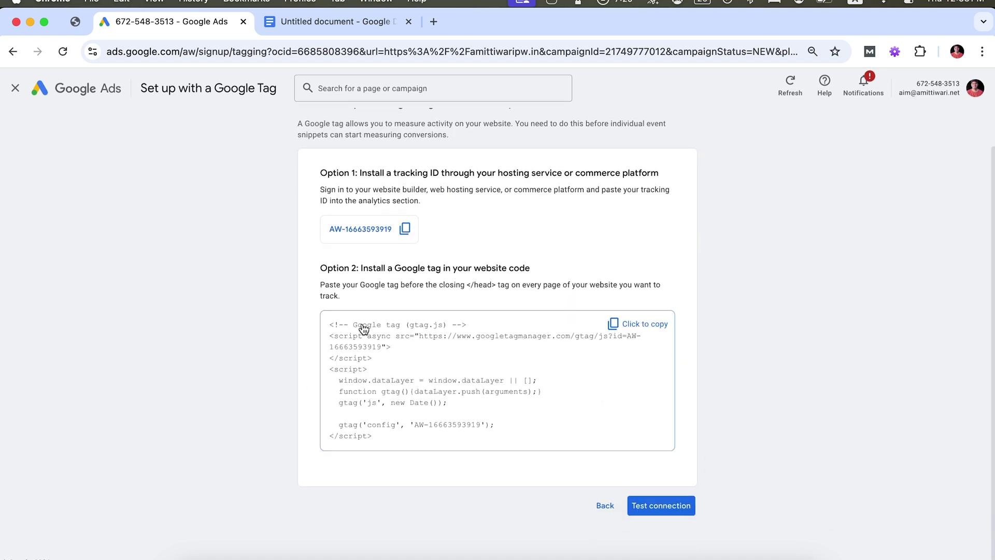
# Test the Google tag connection and postpone the tag setup
pyautogui.click(665, 506)
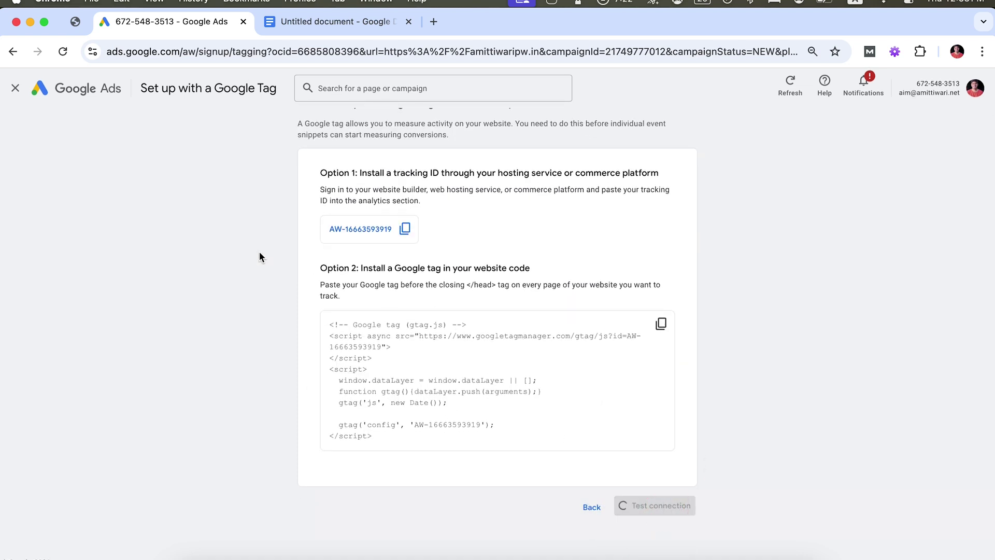
pyautogui.scroll(2, 260, 257)
pyautogui.scroll(-1, 248, 311)
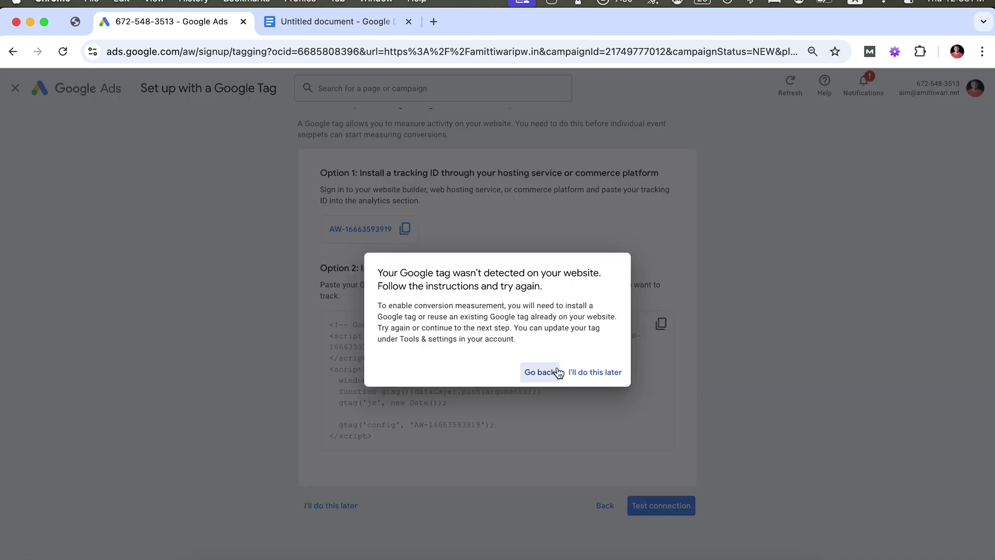
pyautogui.click(588, 372)
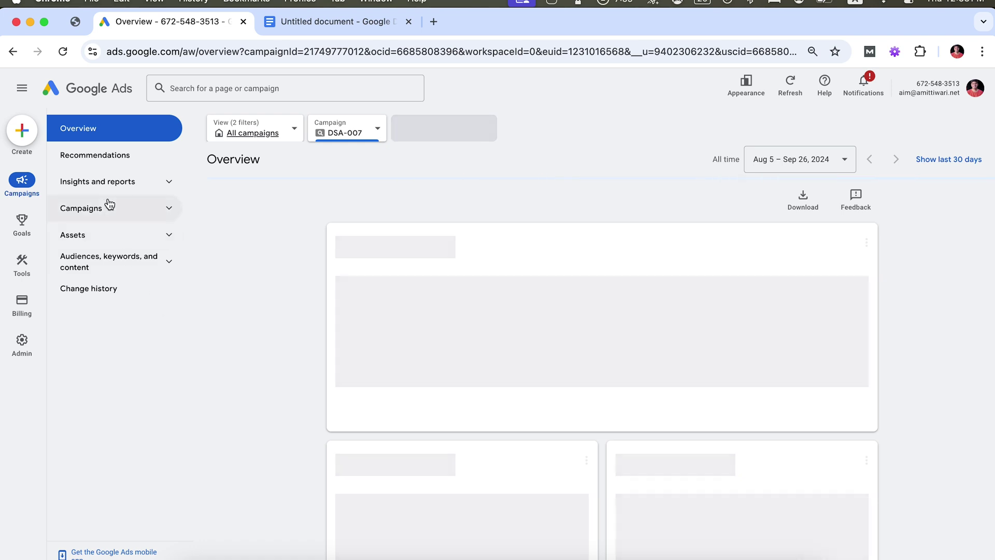
# Start a new ad group in the DSA-007 campaign and change its type from Standard to Dynamic
pyautogui.click(107, 205)
pyautogui.click(109, 241)
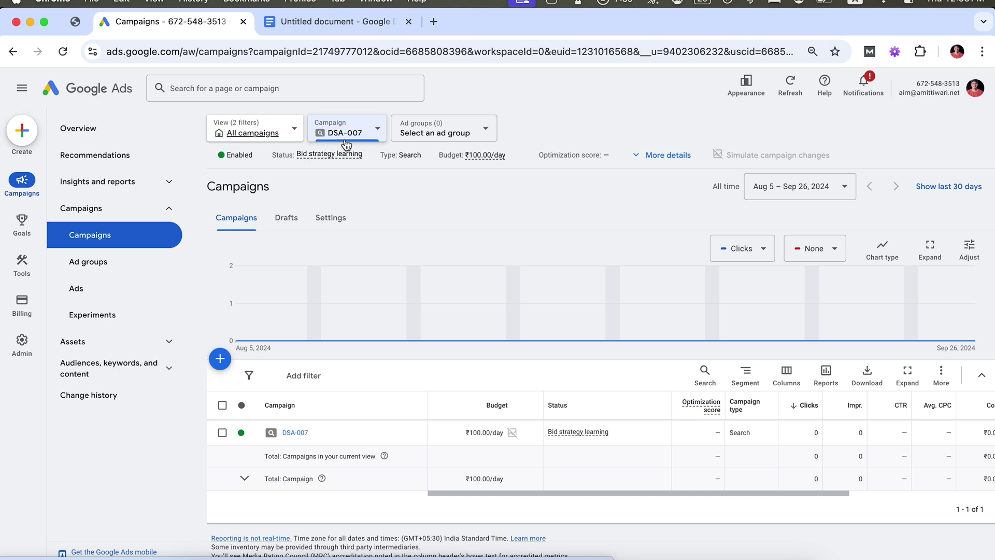
pyautogui.click(105, 267)
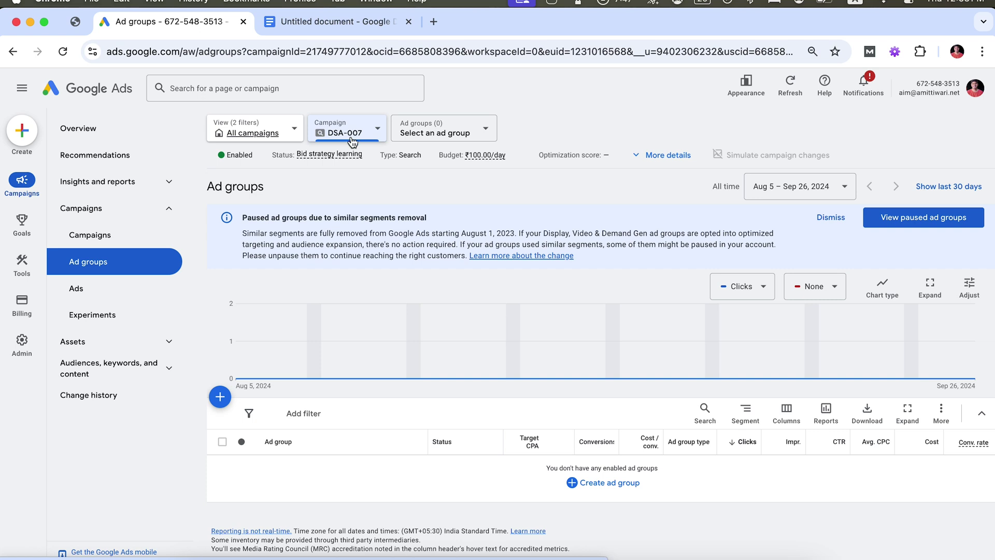
pyautogui.click(219, 395)
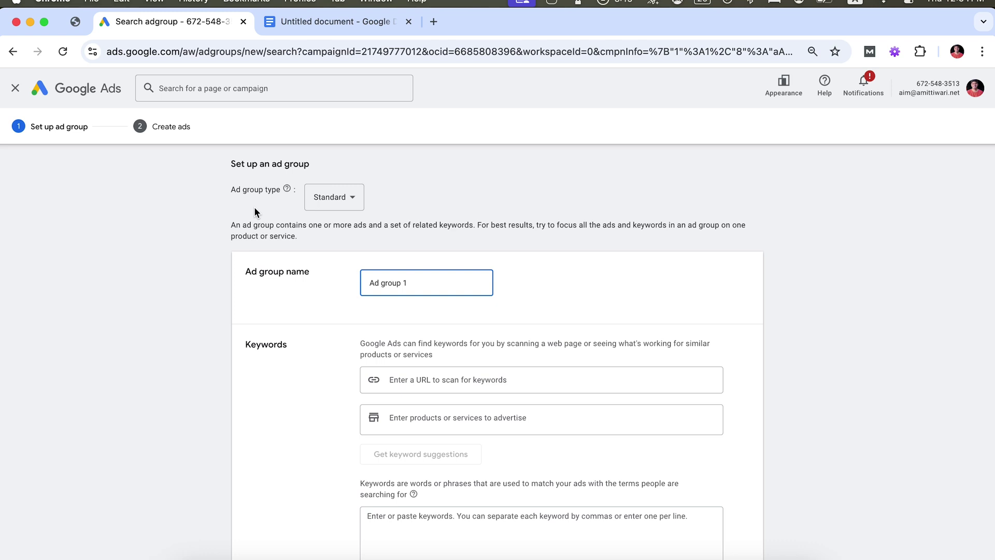
pyautogui.click(325, 202)
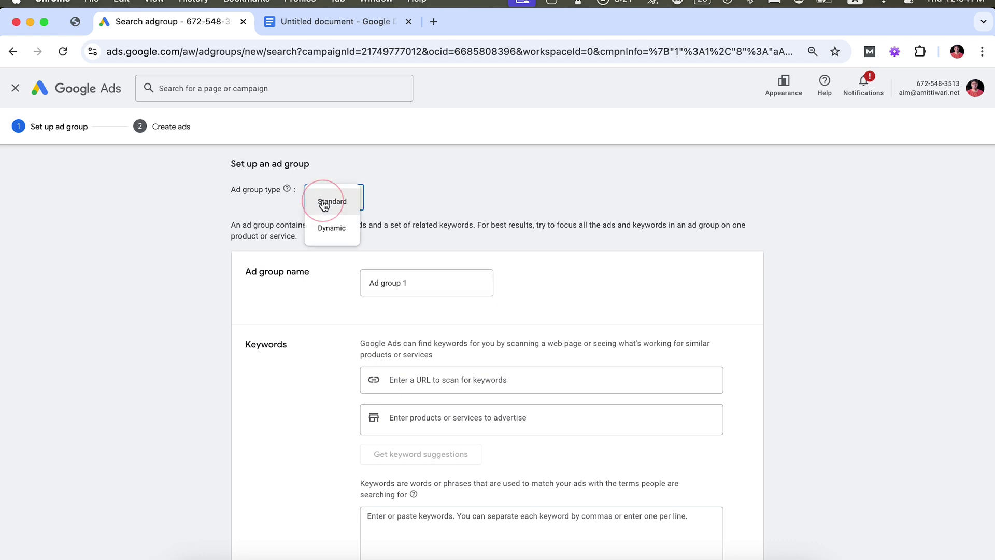
pyautogui.click(327, 227)
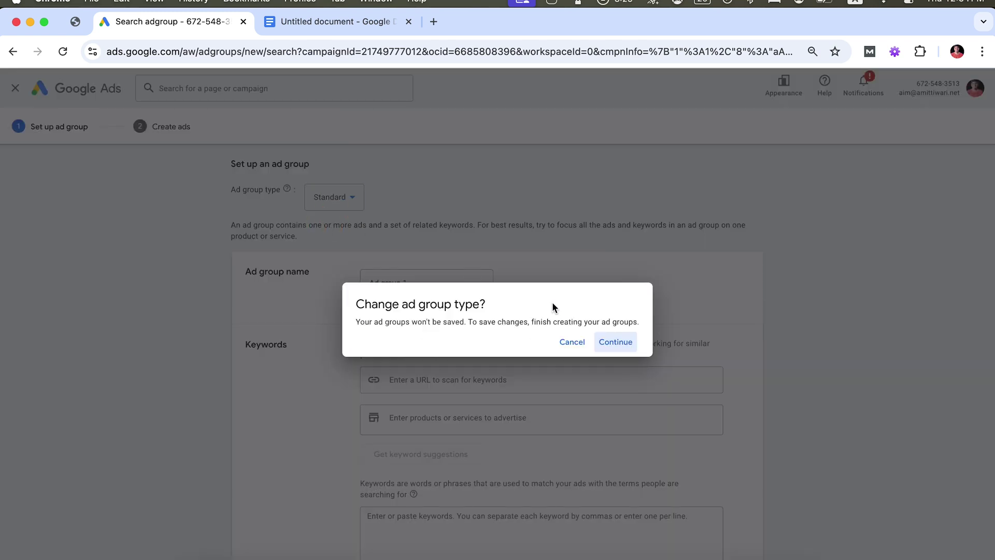
pyautogui.click(609, 343)
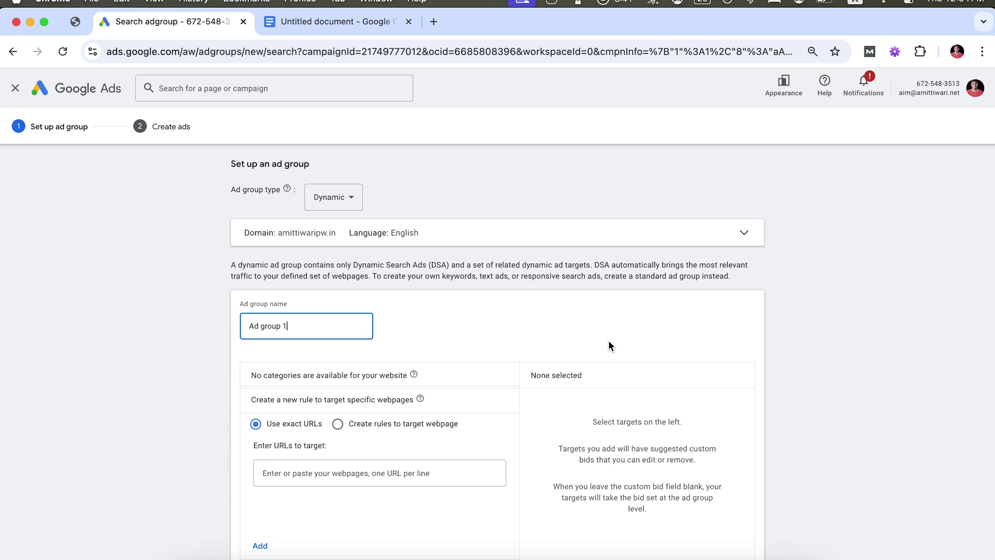
pyautogui.moveTo(303, 325); pyautogui.dragTo(206, 328)
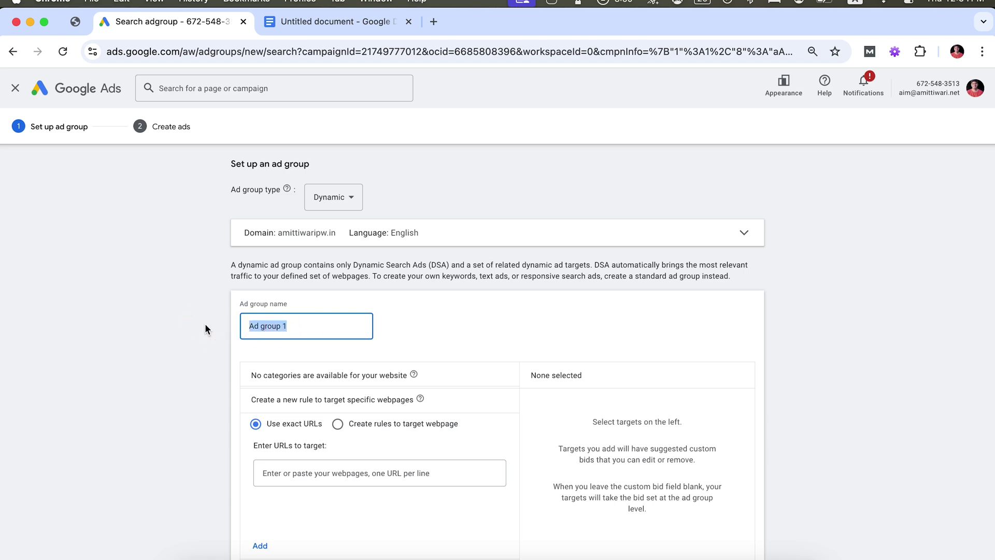
pyautogui.scroll(-1, 204, 323)
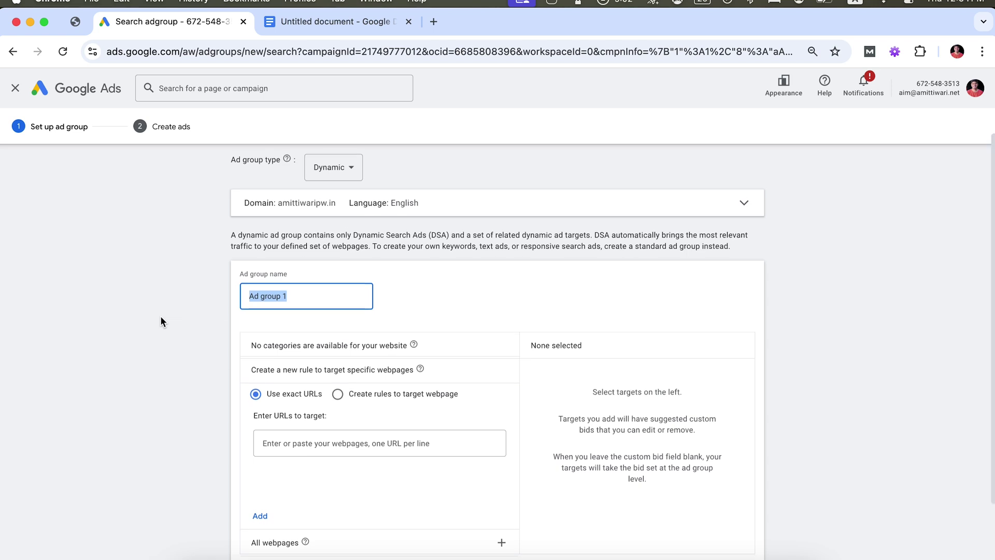
pyautogui.scroll(-1, 161, 316)
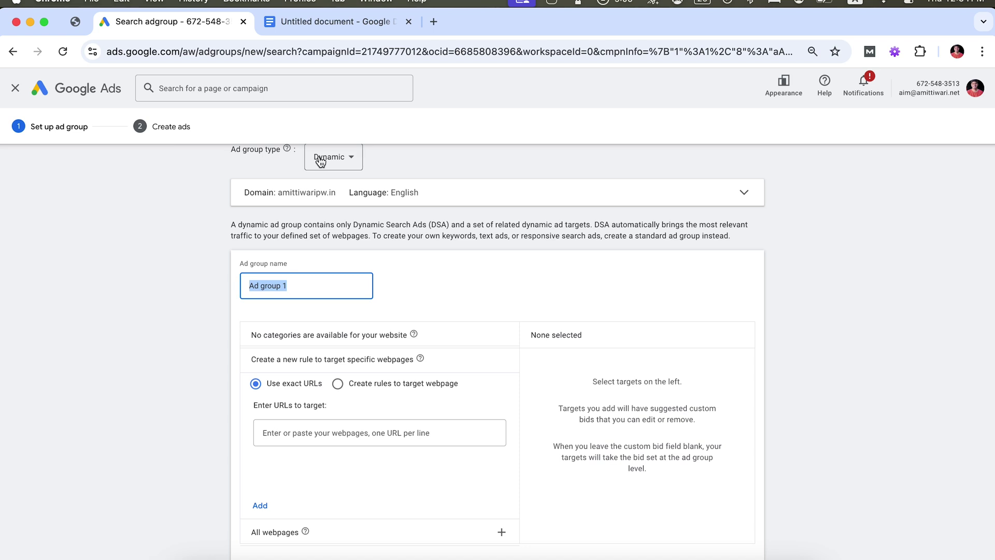
pyautogui.scroll(-1, 248, 274)
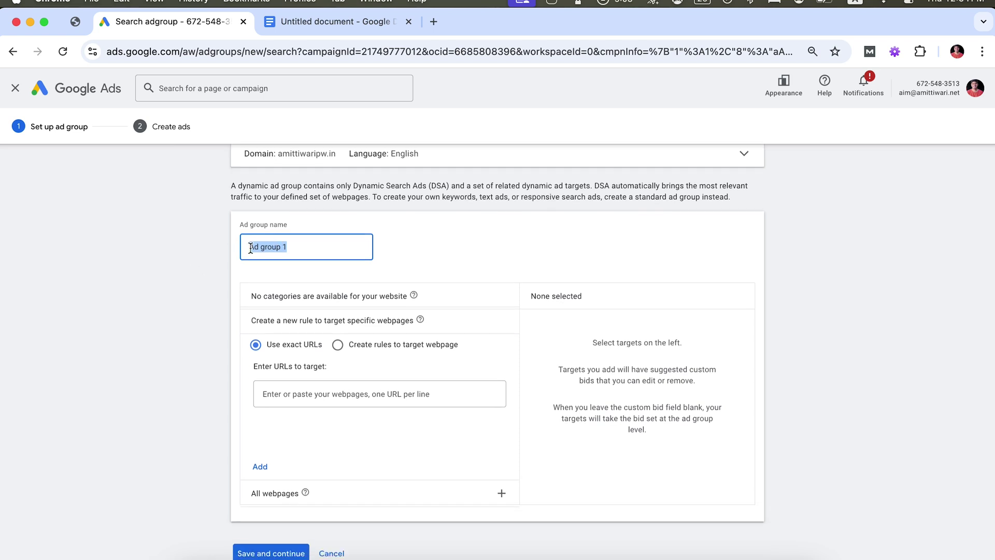
pyautogui.click(179, 280)
pyautogui.scroll(-1, 179, 281)
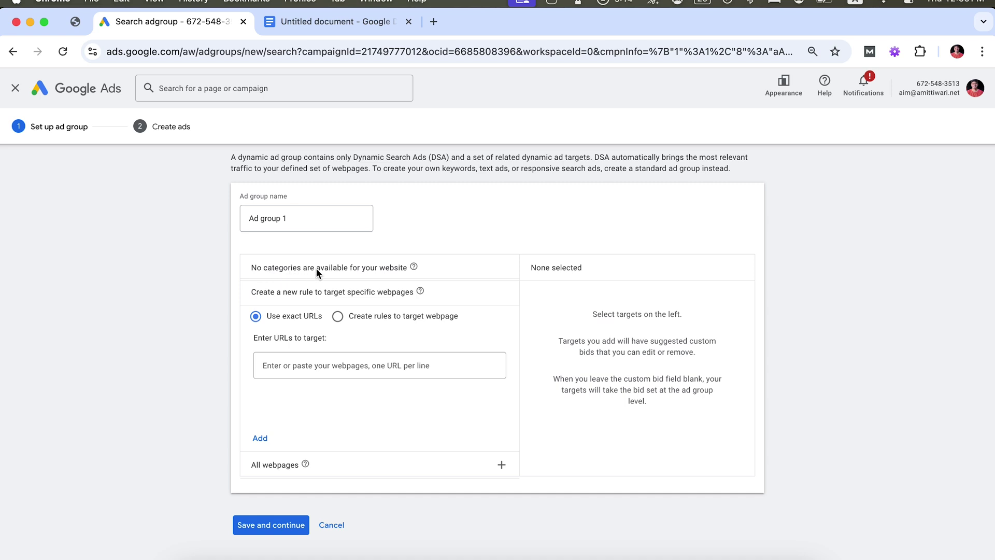
# Open the home page of the ad group's domain in a new tab next to Google Ads, and return to the ad group setup
pyautogui.click(434, 22)
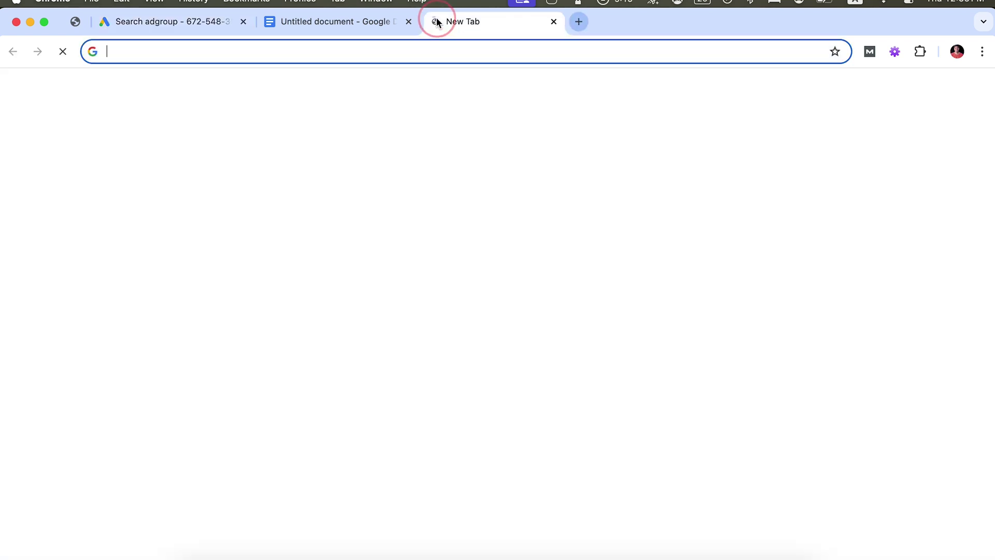
pyautogui.write('amittiwaripw.in/wp-admin')
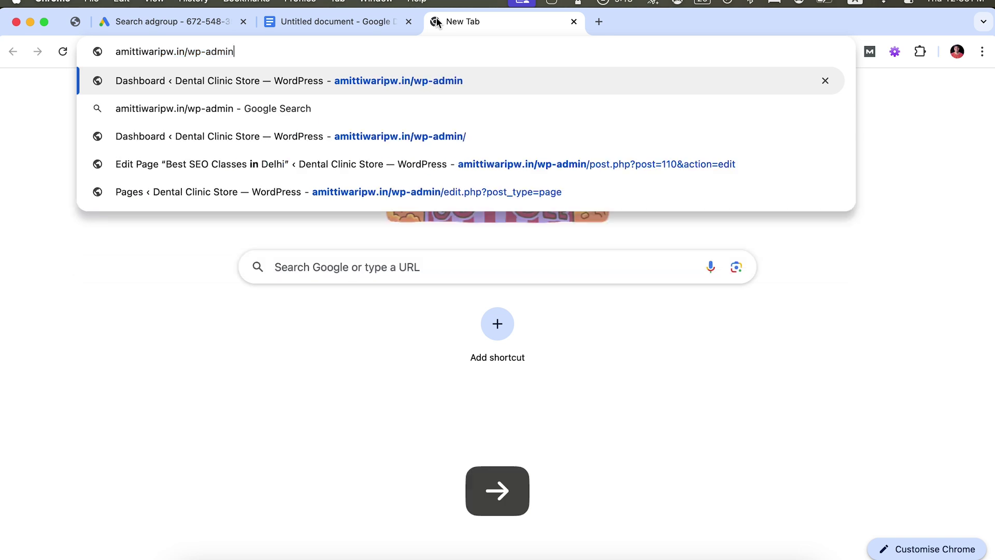
pyautogui.press('BackSpace')
pyautogui.press('BackSpace')
pyautogui.press('BackSpace')
pyautogui.press('BackSpace')
pyautogui.press('BackSpace')
pyautogui.press('BackSpace')
pyautogui.press('BackSpace')
pyautogui.press('BackSpace')
pyautogui.press('Return')
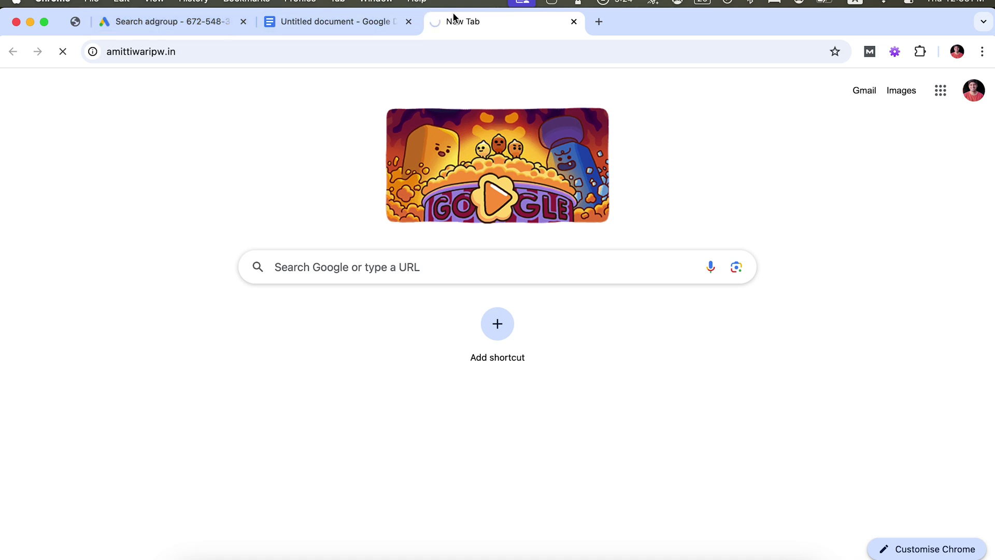
pyautogui.moveTo(454, 18); pyautogui.dragTo(311, 19)
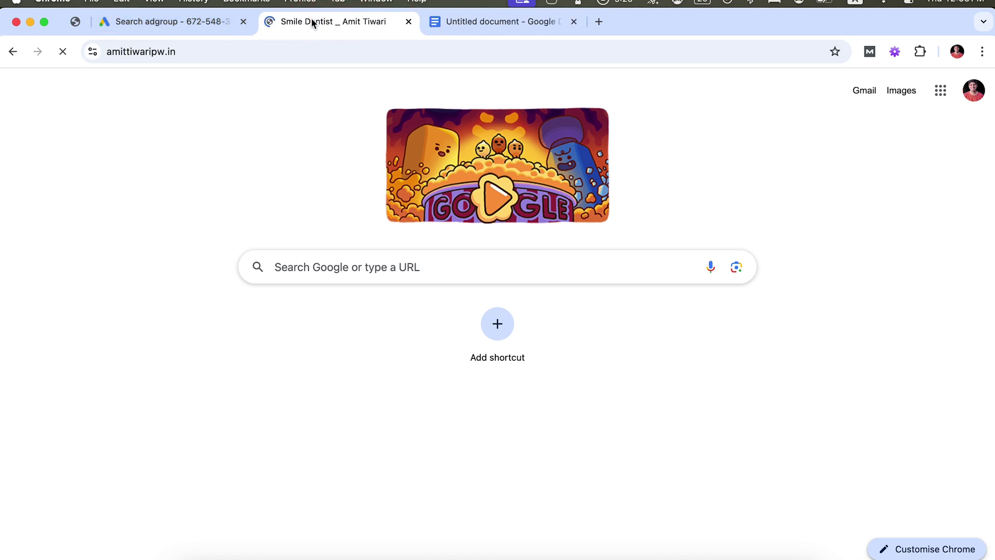
pyautogui.click(194, 26)
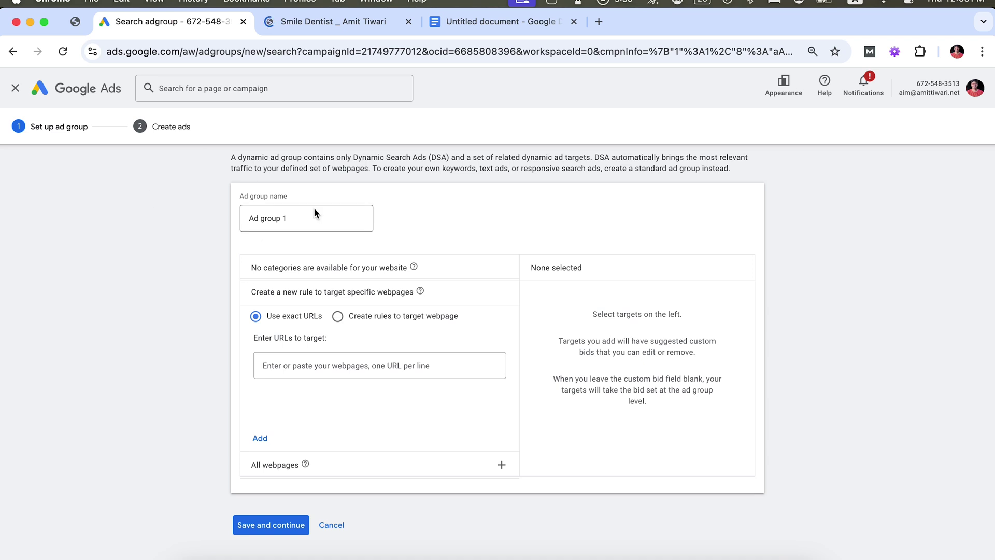
# Open amazon.in in place of the untitled document, view its Electronics category as an example, and return to the ad group setup
pyautogui.click(479, 23)
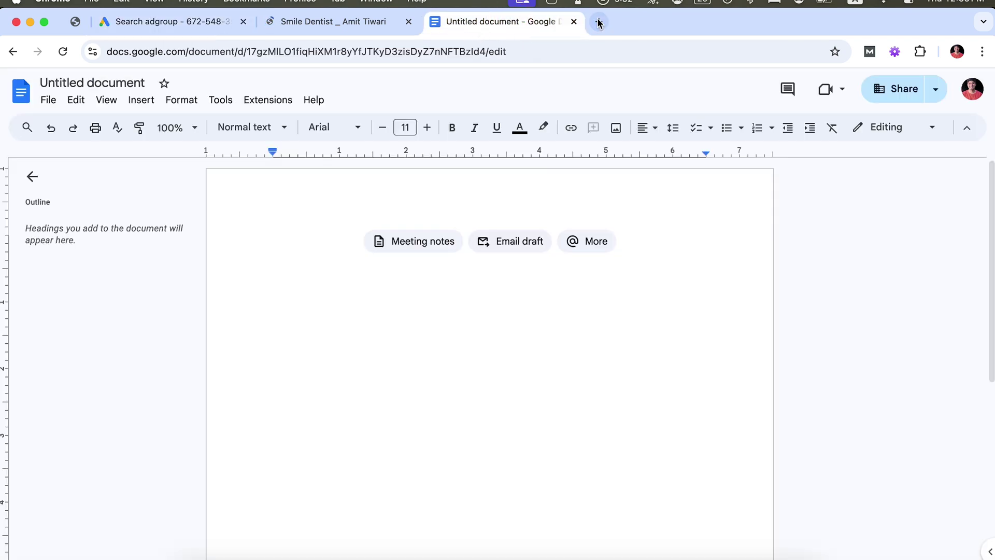
pyautogui.click(555, 47)
pyautogui.write('amaz')
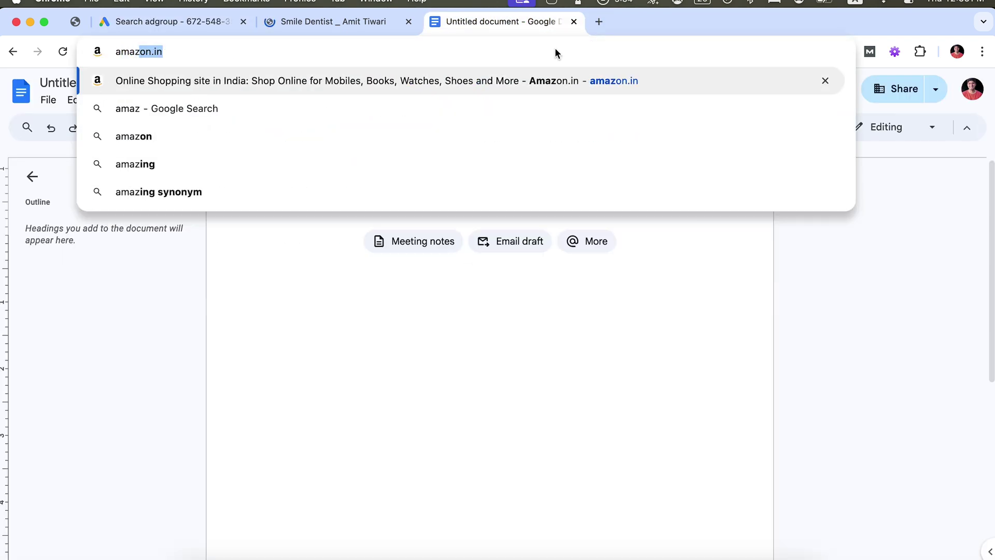
pyautogui.press('Return')
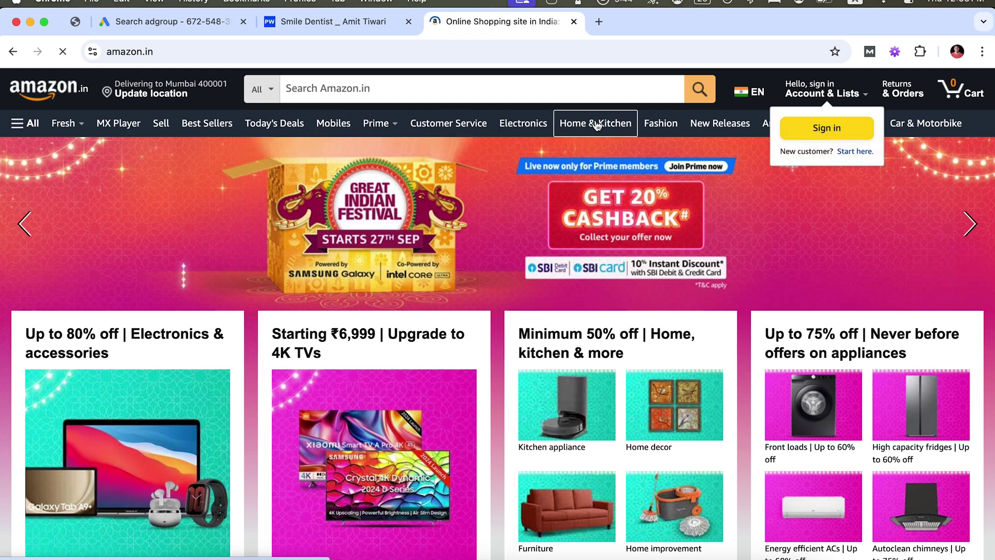
pyautogui.click(188, 27)
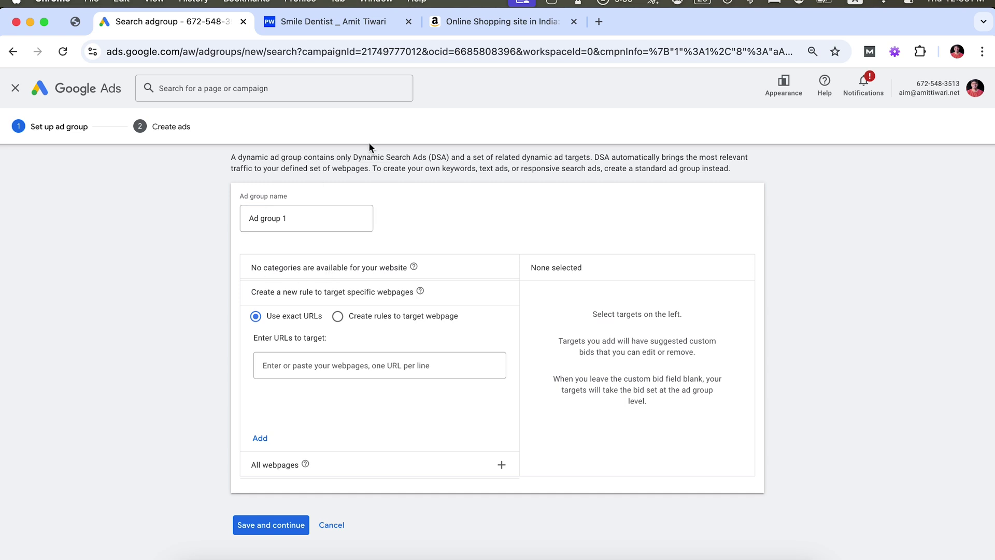
pyautogui.click(457, 21)
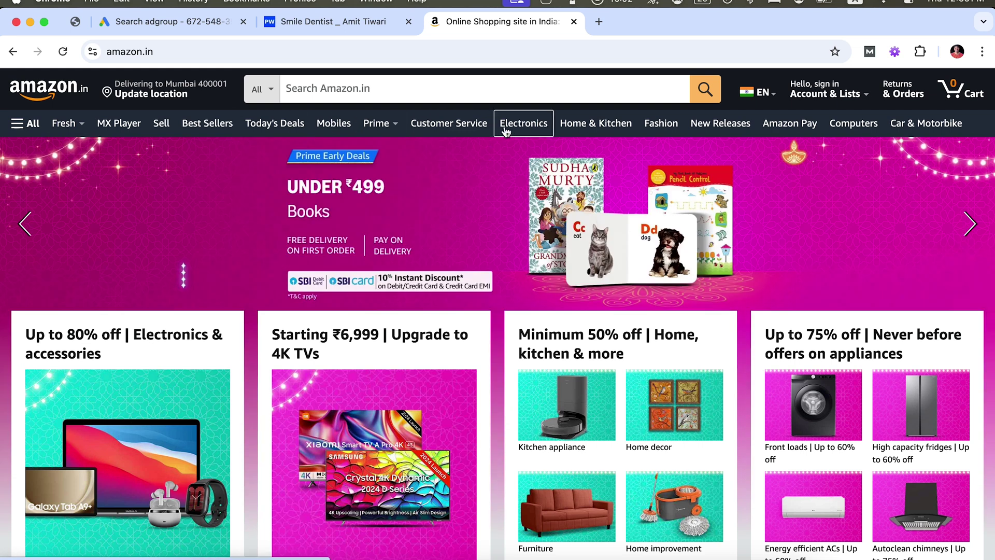
pyautogui.click(211, 26)
pyautogui.moveTo(296, 217); pyautogui.dragTo(214, 220)
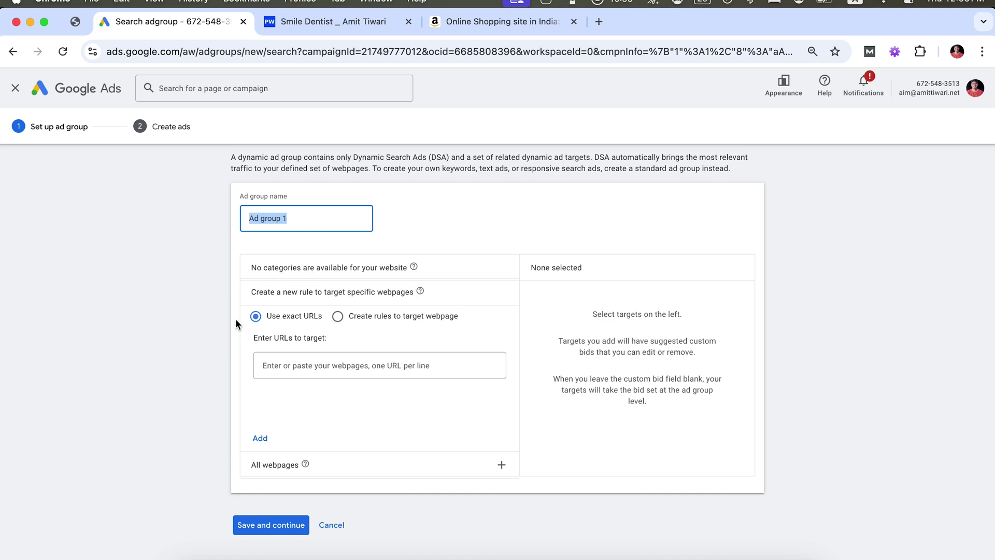
# Add the https URL of the domain's /electronics page as an exact-URL dynamic ad target
pyautogui.click(277, 364)
pyautogui.write('http')
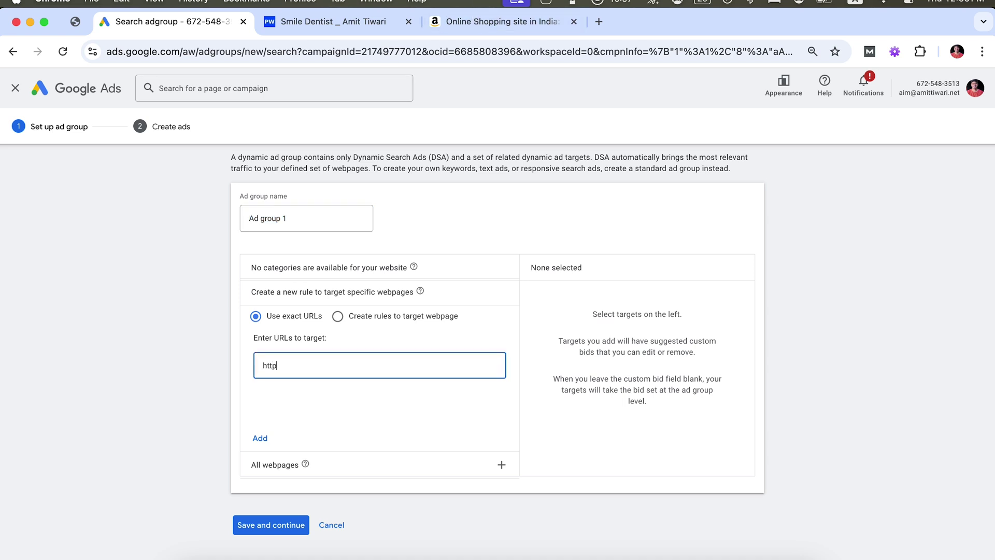
pyautogui.write('s://amittiwaripw.in/electronics')
pyautogui.click(262, 24)
pyautogui.click(208, 23)
pyautogui.click(261, 439)
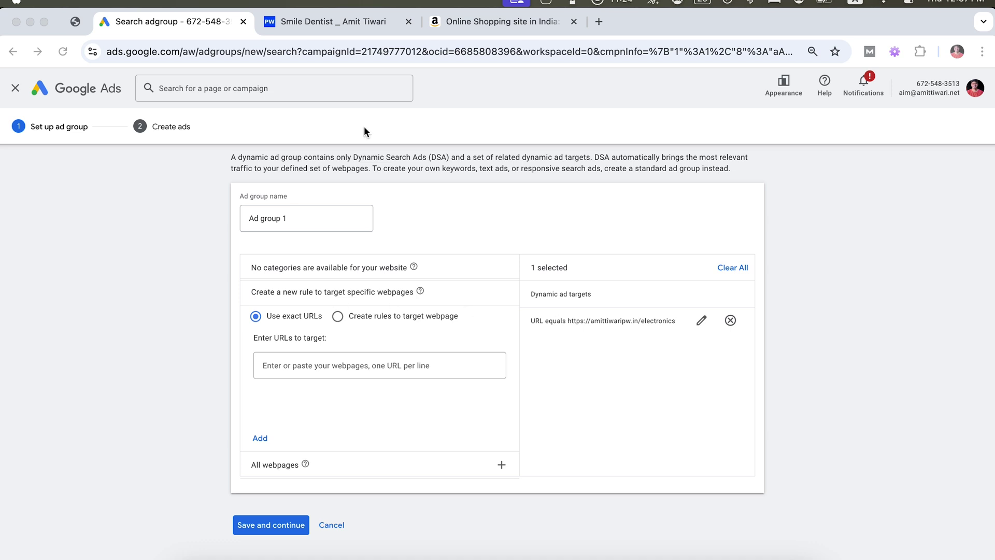
# View the Lenovo IdeaPad laptop's product page and URL on amazon.in as an example, and return to the ad group setup
pyautogui.click(461, 21)
pyautogui.scroll(-10, 379, 306)
pyautogui.scroll(-2, 379, 319)
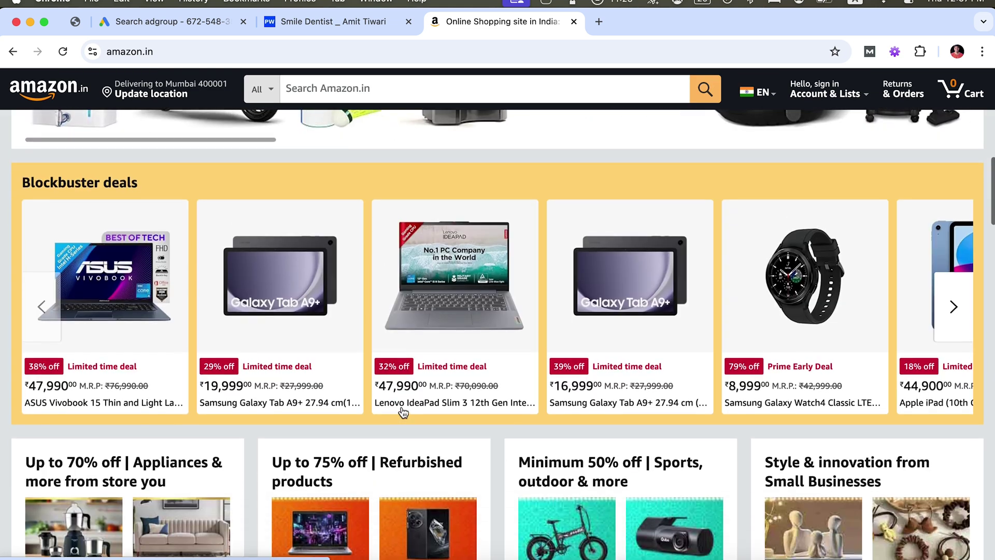
pyautogui.click(417, 273)
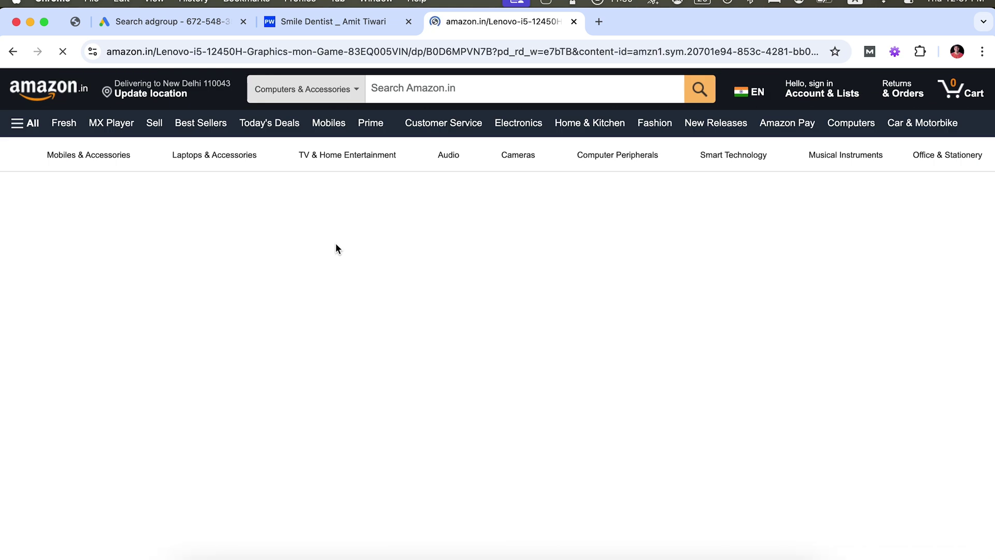
pyautogui.click(536, 56)
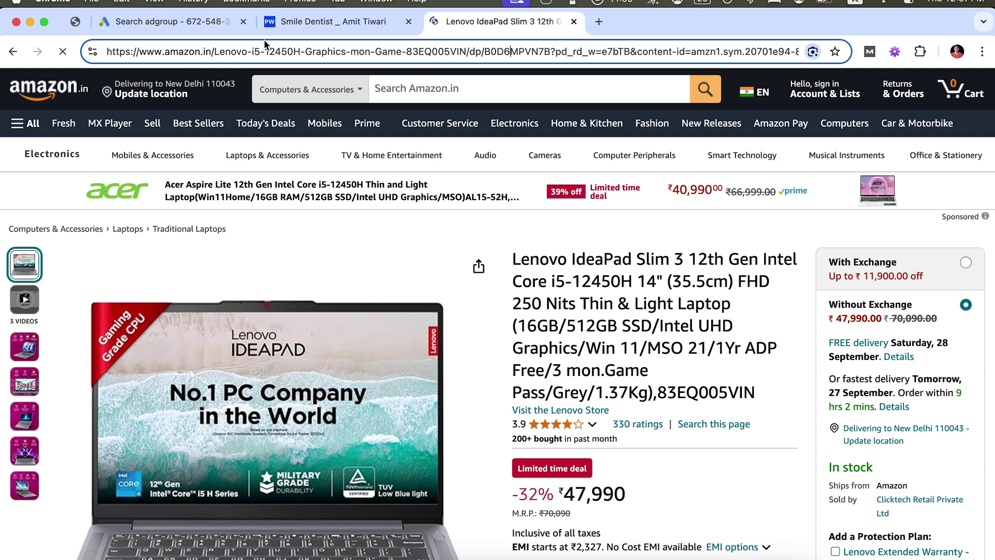
pyautogui.click(216, 21)
# Add the https URL of the domain's /shoes/red-shoes-for-men page as an exact-URL dynamic ad target
pyautogui.click(334, 369)
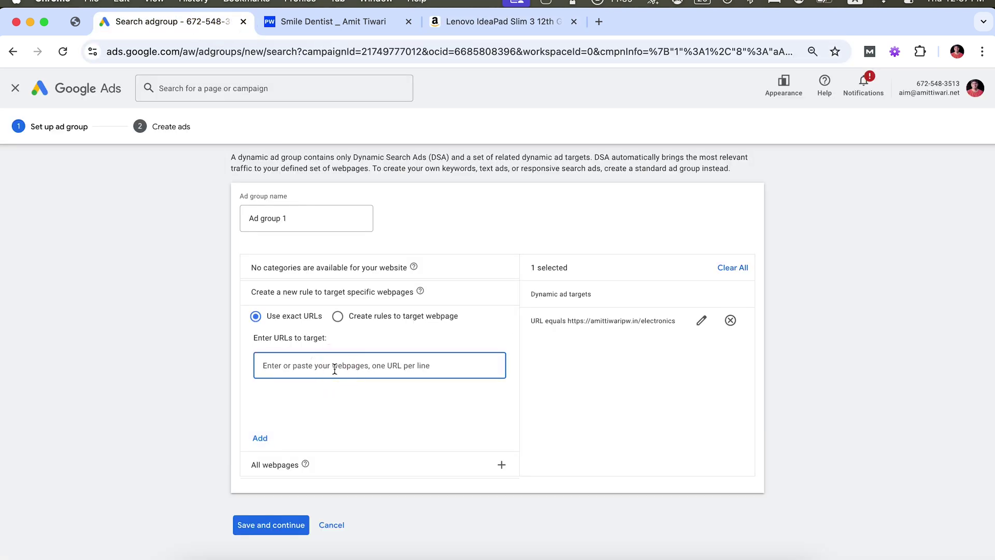
pyautogui.write('https://')
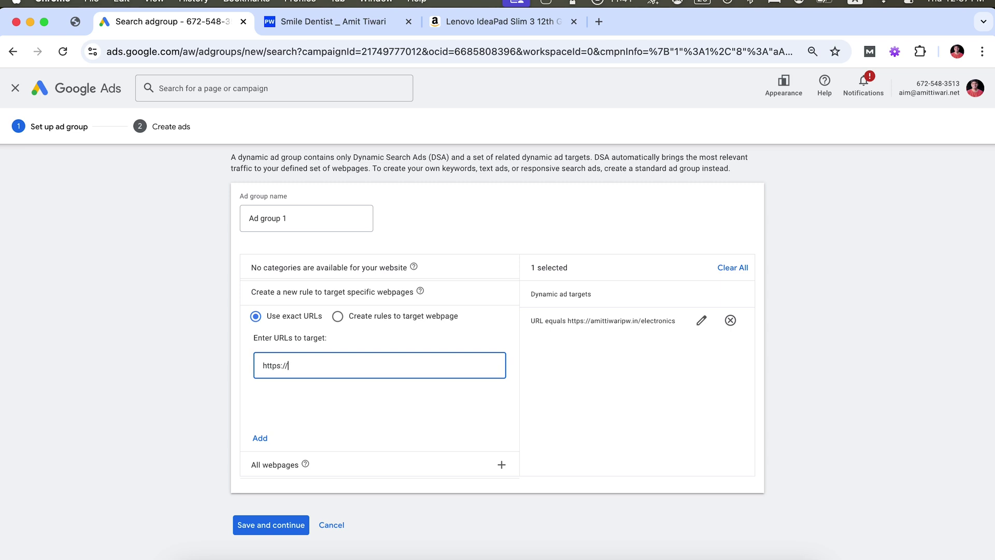
pyautogui.write('amittiwari.pw.in/shoes/red-shoes-for-men')
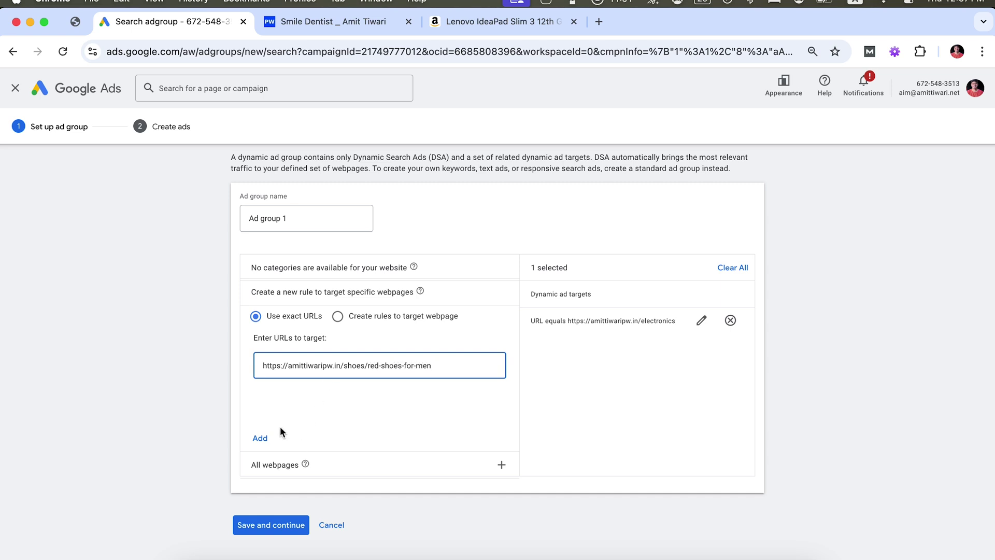
pyautogui.click(265, 438)
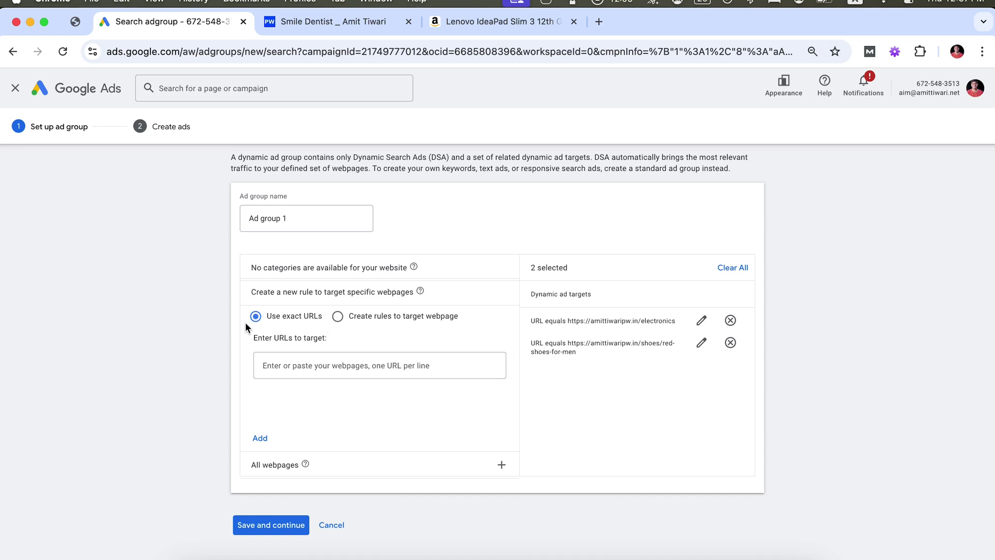
# Switch to rule-based webpage targeting and add a dynamic ad target for pages whose URL contains shoes
pyautogui.click(338, 317)
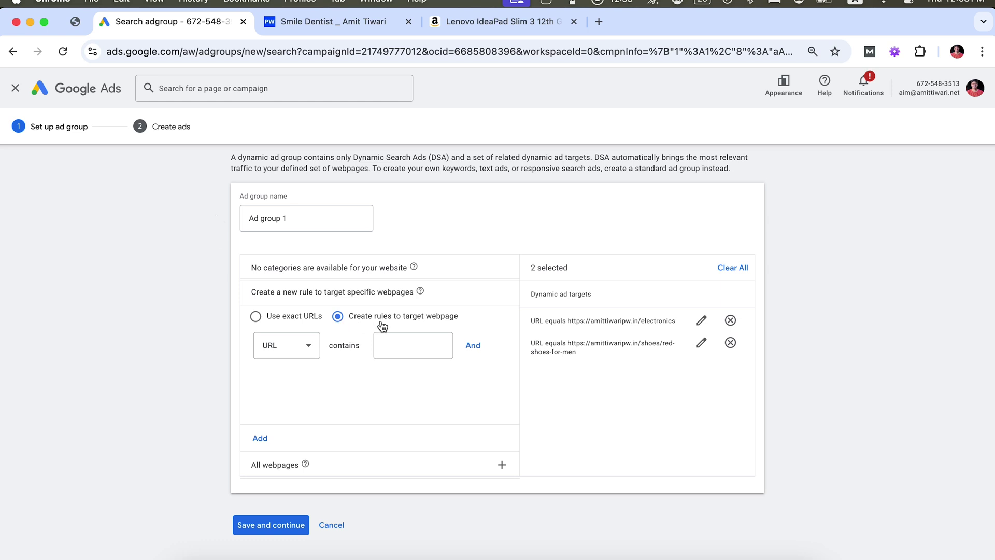
pyautogui.click(275, 350)
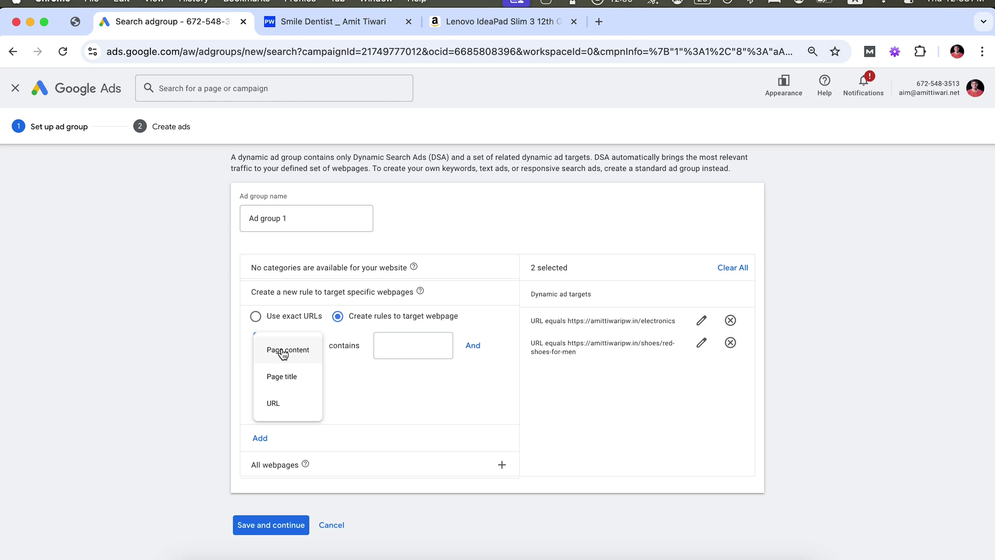
pyautogui.click(281, 404)
pyautogui.click(399, 346)
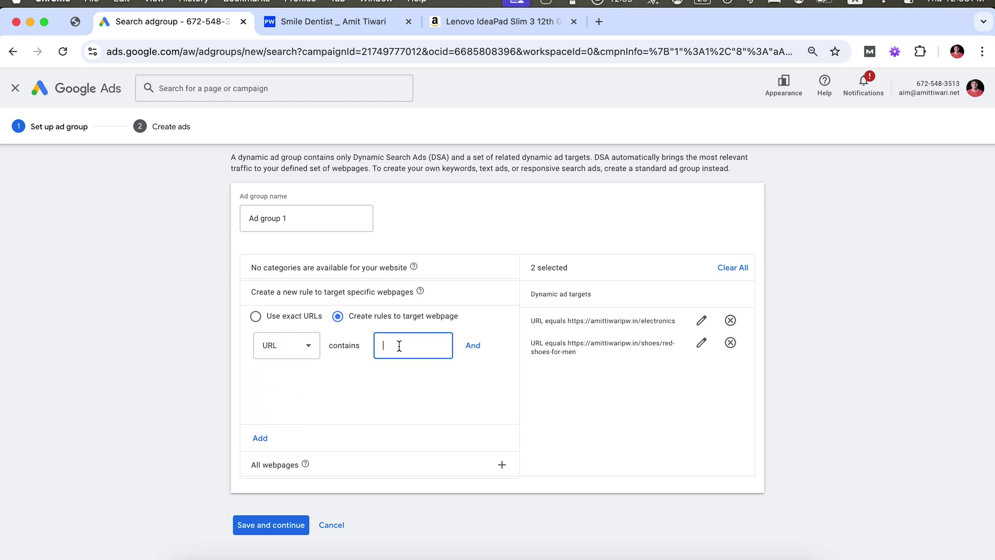
pyautogui.write('shoes')
pyautogui.click(261, 439)
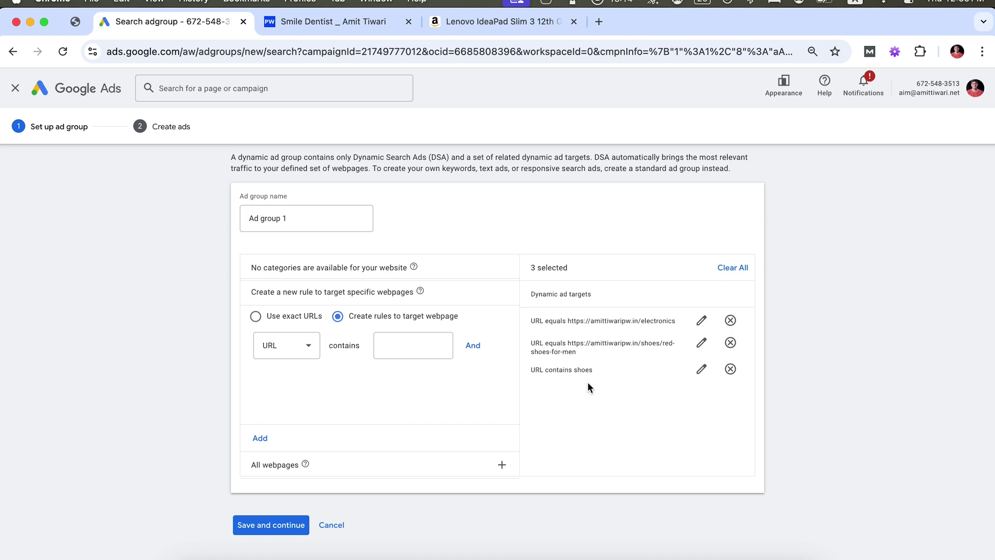
# Add another rule-based dynamic ad target for pages whose URL contains /shoes/
pyautogui.click(406, 347)
pyautogui.write('/shoes/')
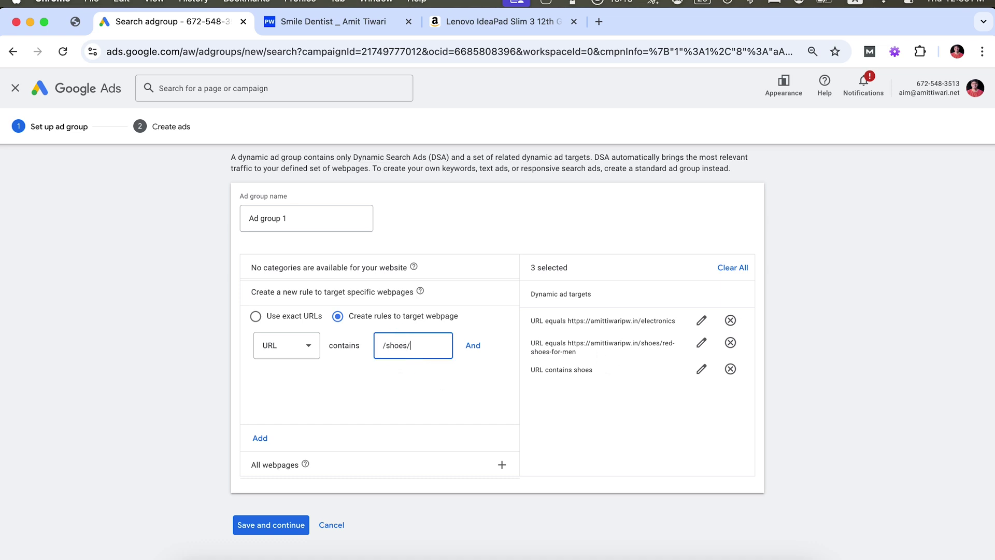
pyautogui.click(260, 438)
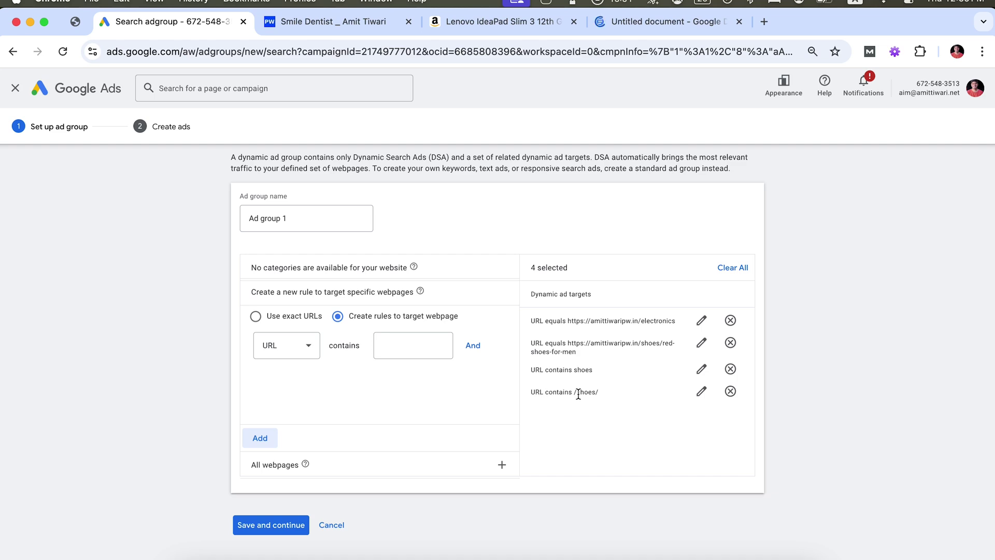
# In the untitled Google Docs document, write the domain followed by /shoes/red-for-men as an example URL
pyautogui.click(706, 21)
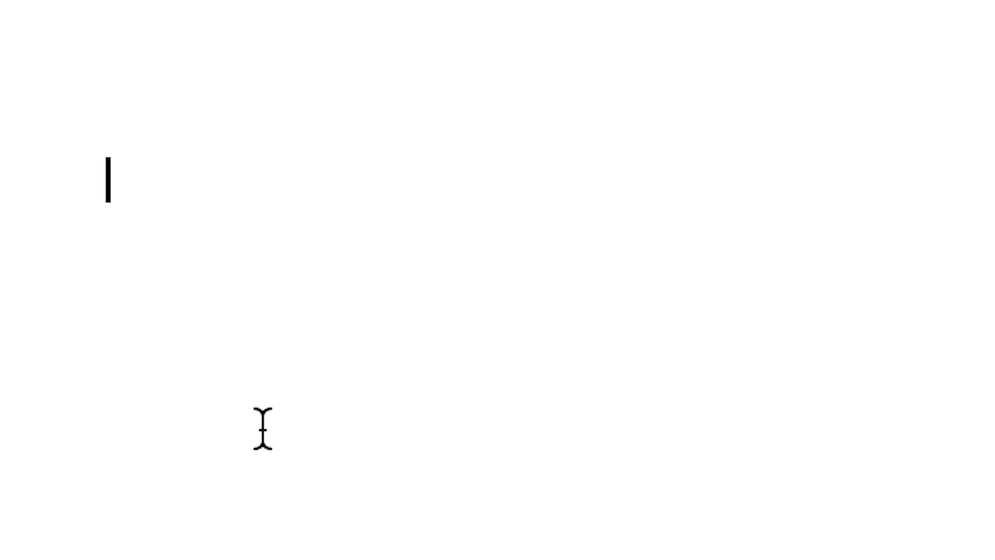
pyautogui.write('amittiwaripw.')
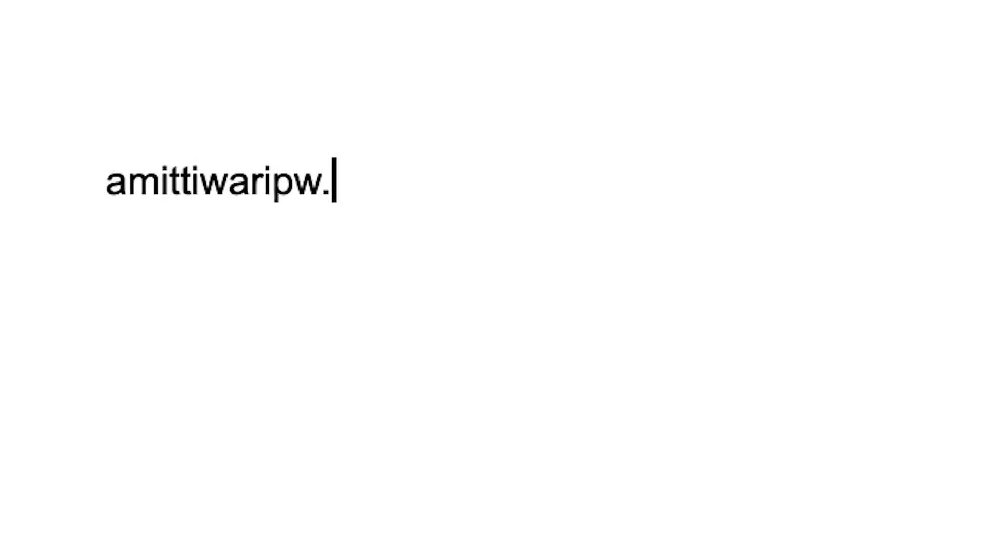
pyautogui.write('in/shoes/red')
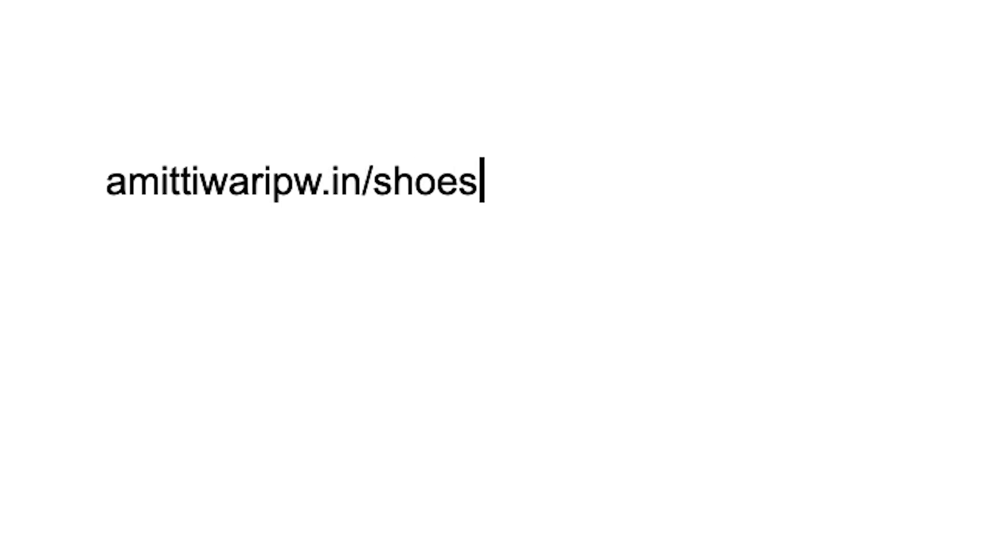
pyautogui.write('-for-men')
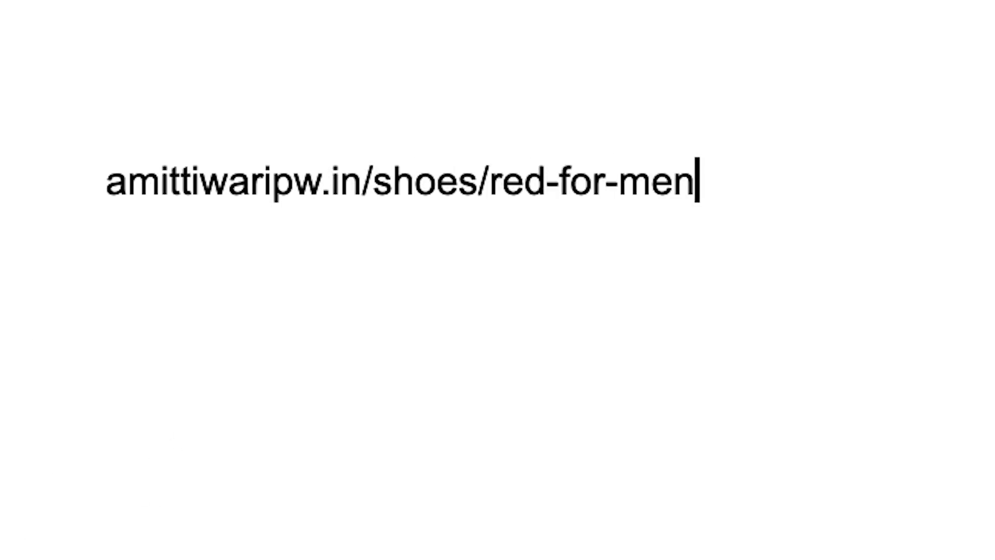
pyautogui.click(155, 21)
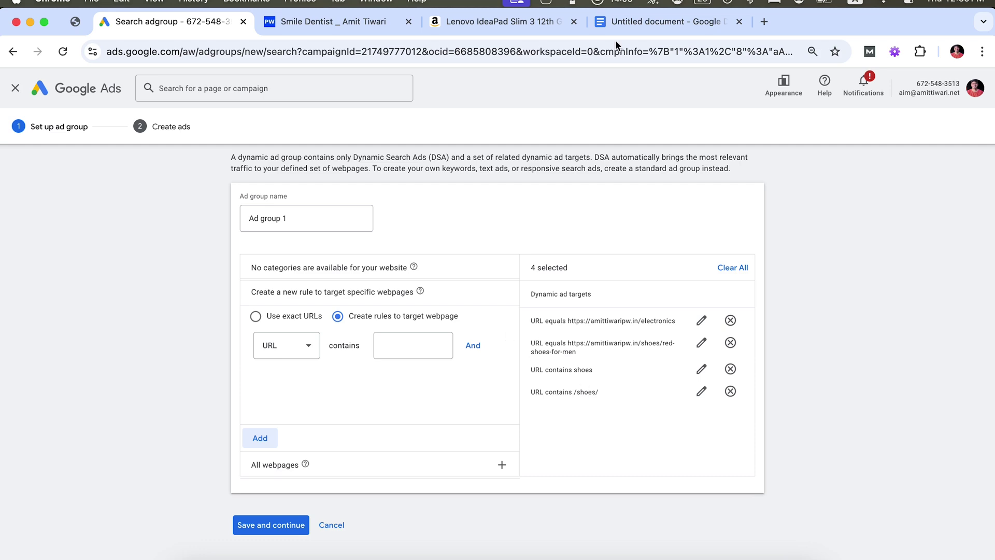
pyautogui.click(648, 22)
pyautogui.click(26, 222)
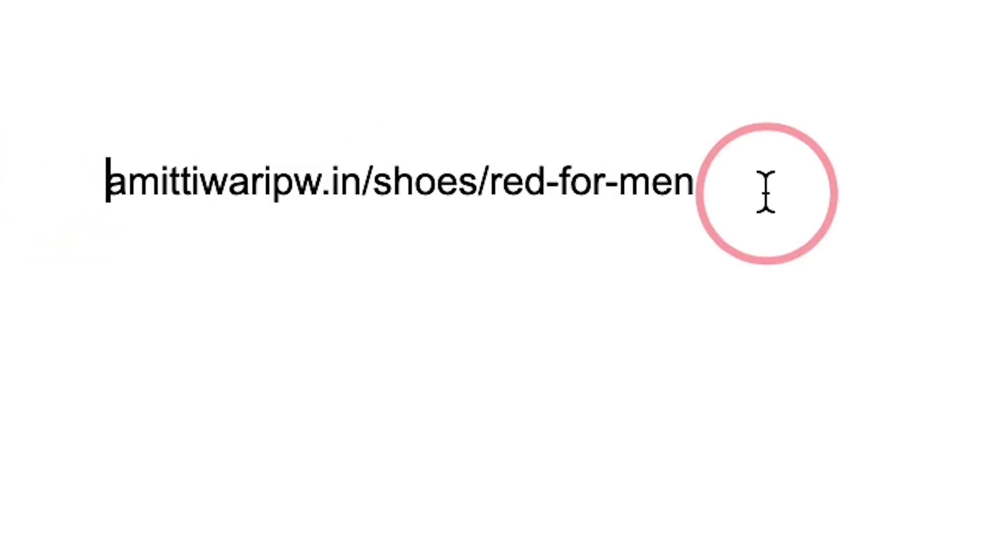
pyautogui.keyDown('shift'); pyautogui.click(765, 192); pyautogui.keyUp('shift')
pyautogui.click(696, 181)
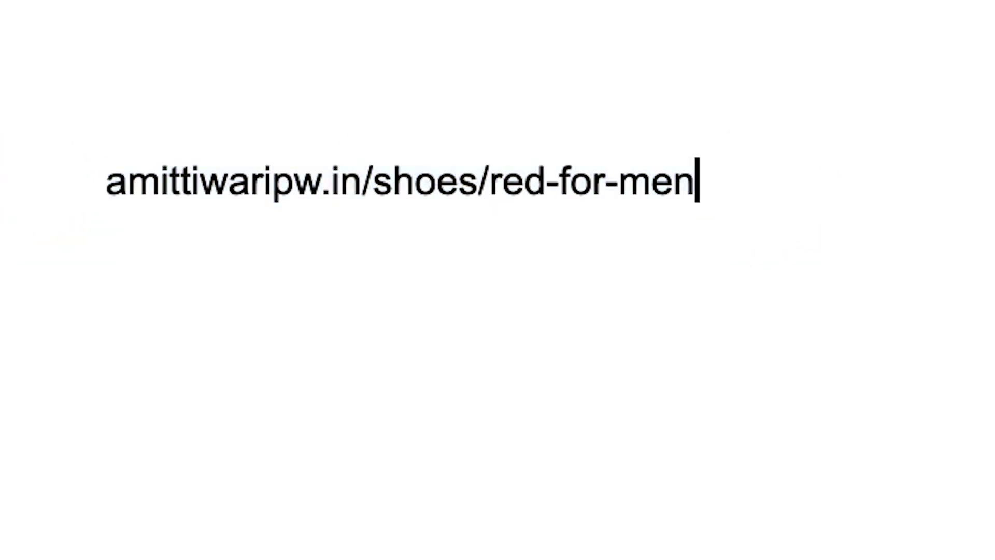
# Two lines below the first example URL, write the domain followed by /red-shoes-for-men, and return to the ad group setup in Google Ads
pyautogui.press('Return')
pyautogui.press('Return')
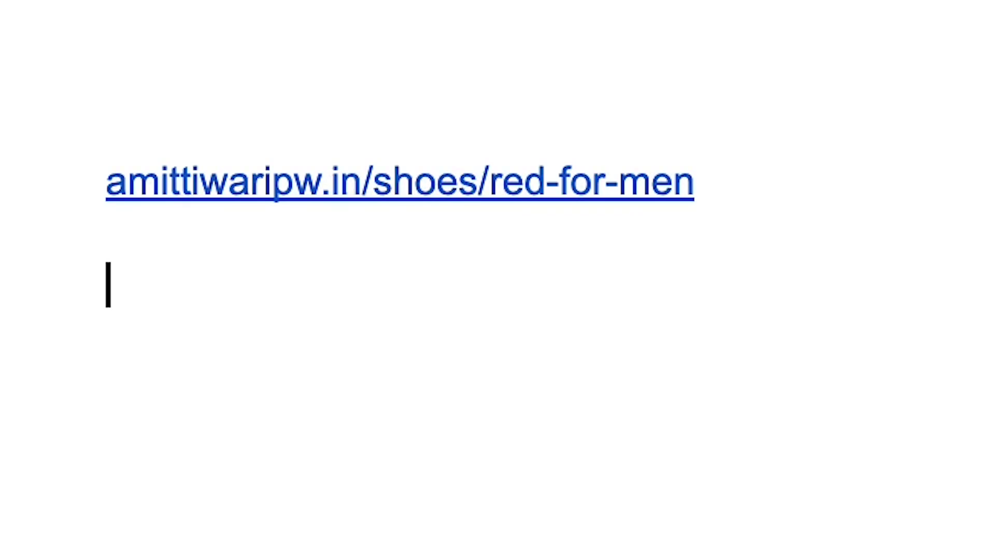
pyautogui.write('amittiwariow.i')
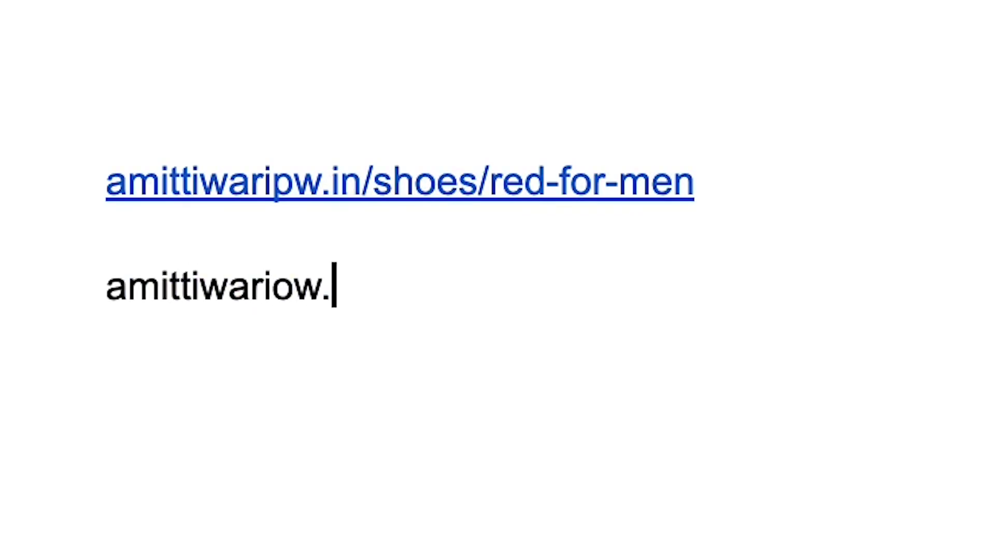
pyautogui.press('BackSpace')
pyautogui.press('BackSpace')
pyautogui.press('BackSpace')
pyautogui.press('BackSpace')
pyautogui.write('pw.in/re')
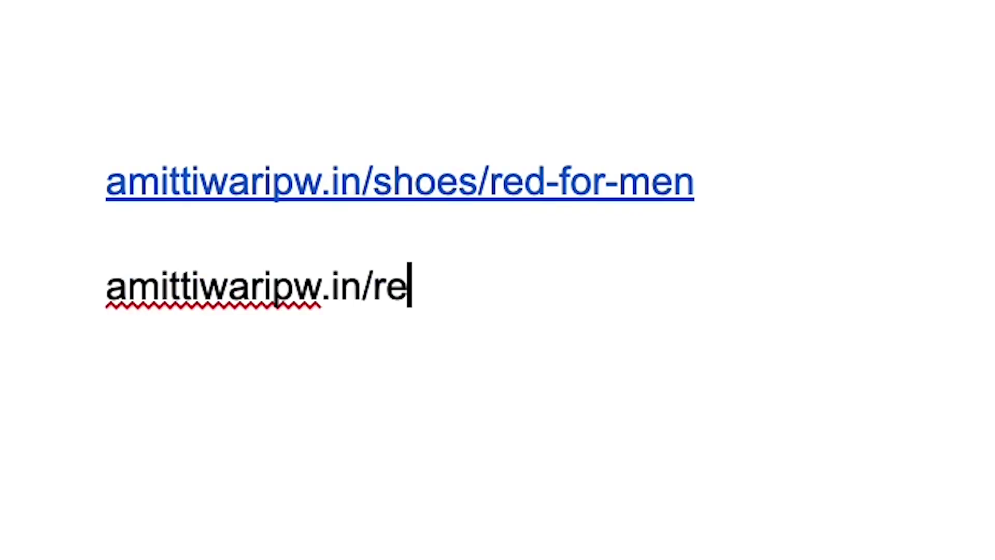
pyautogui.write('d-shoes-d')
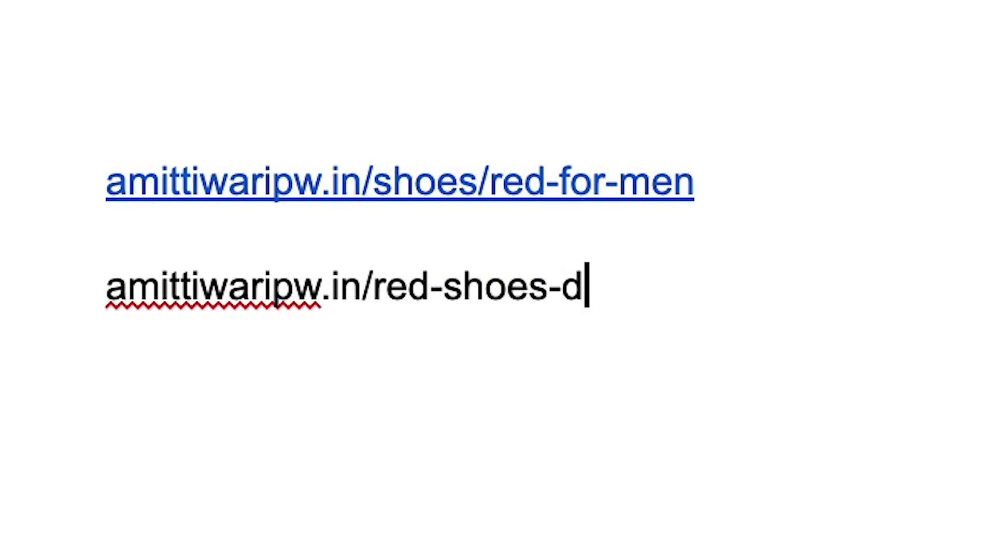
pyautogui.press('BackSpace')
pyautogui.write('for-men')
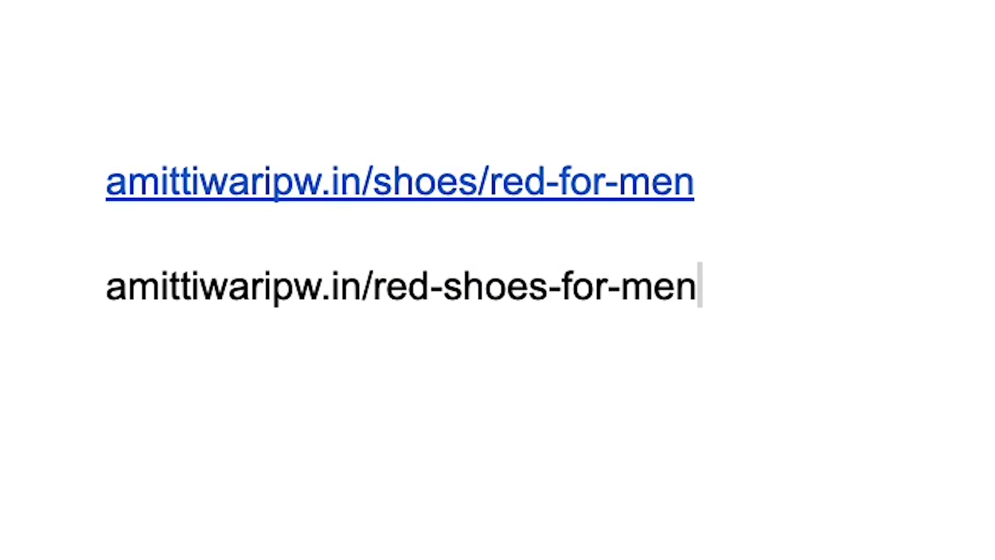
pyautogui.click(193, 23)
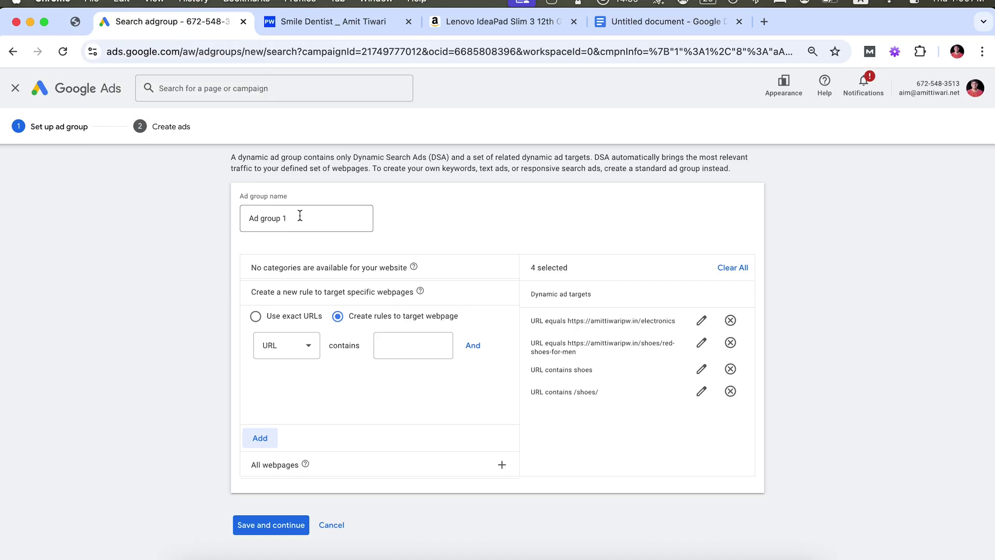
# Go from the laptop's product page to the amazon.in home page, view its categories, and return to the ad group setup
pyautogui.click(474, 21)
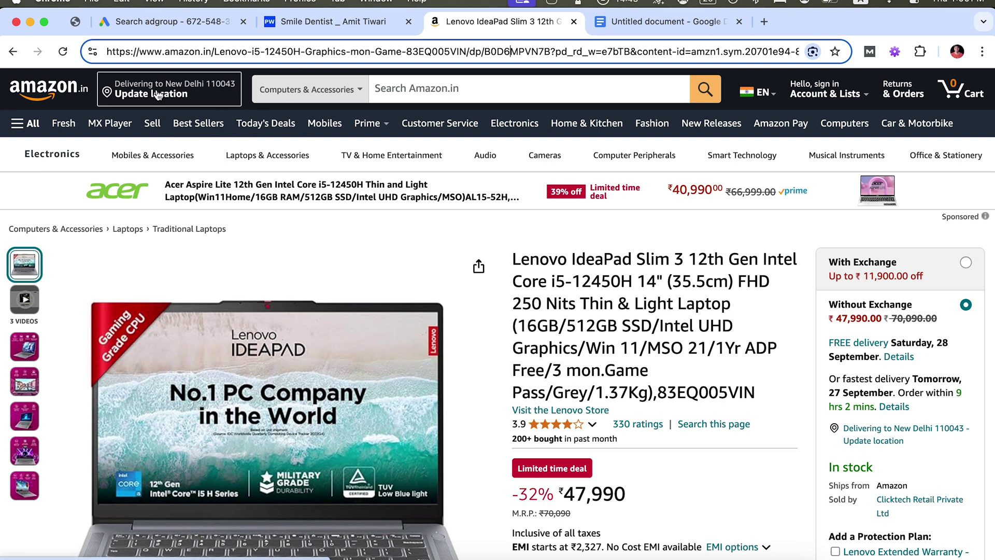
pyautogui.press('Return')
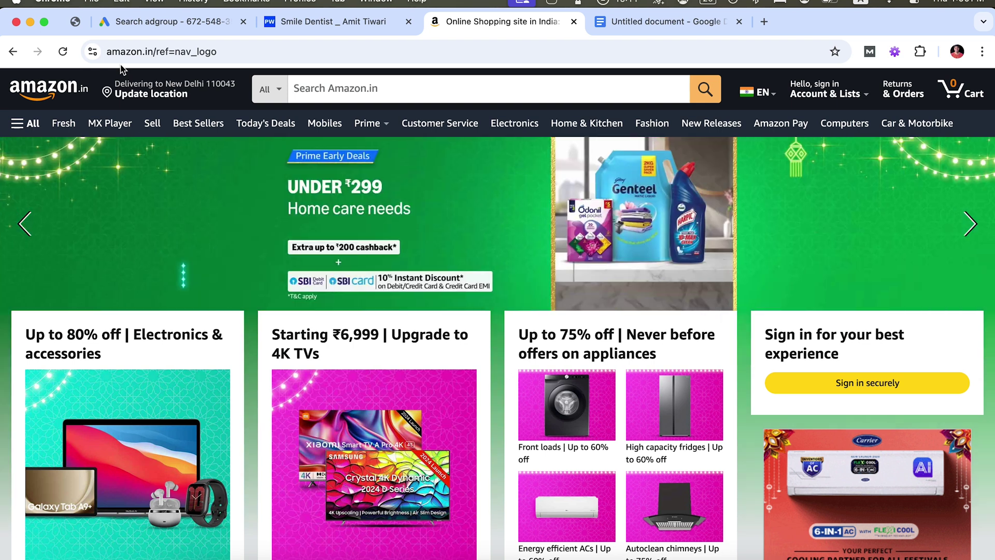
pyautogui.click(175, 21)
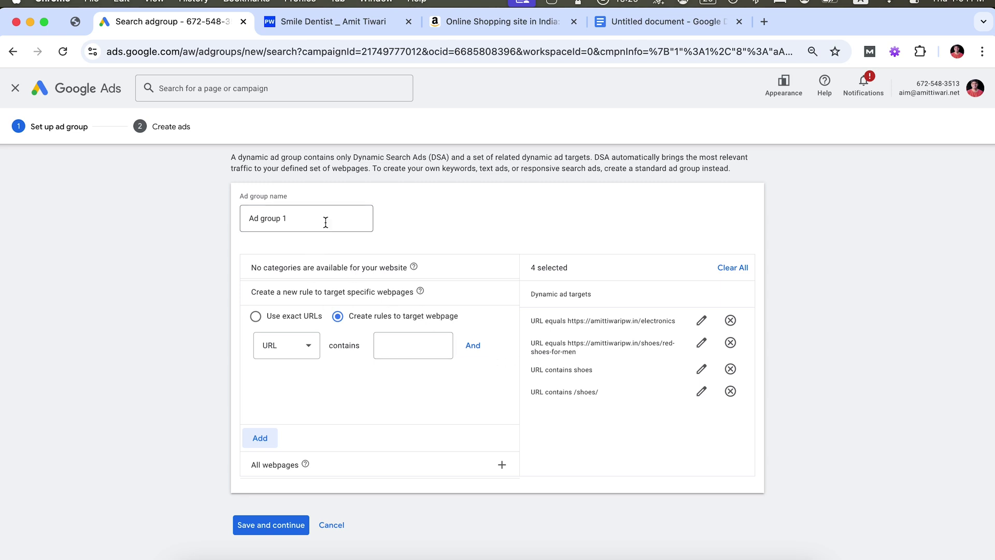
# Remove the /electronics exact-URL target and rename the ad group as Shoes
pyautogui.click(730, 320)
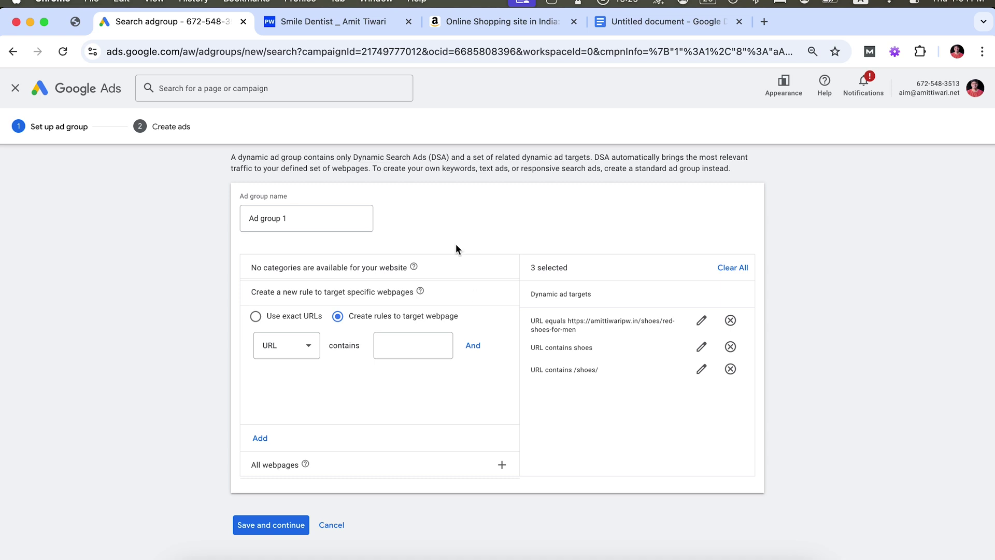
pyautogui.click(303, 214)
pyautogui.moveTo(303, 214); pyautogui.dragTo(240, 216)
pyautogui.write('Shoes')
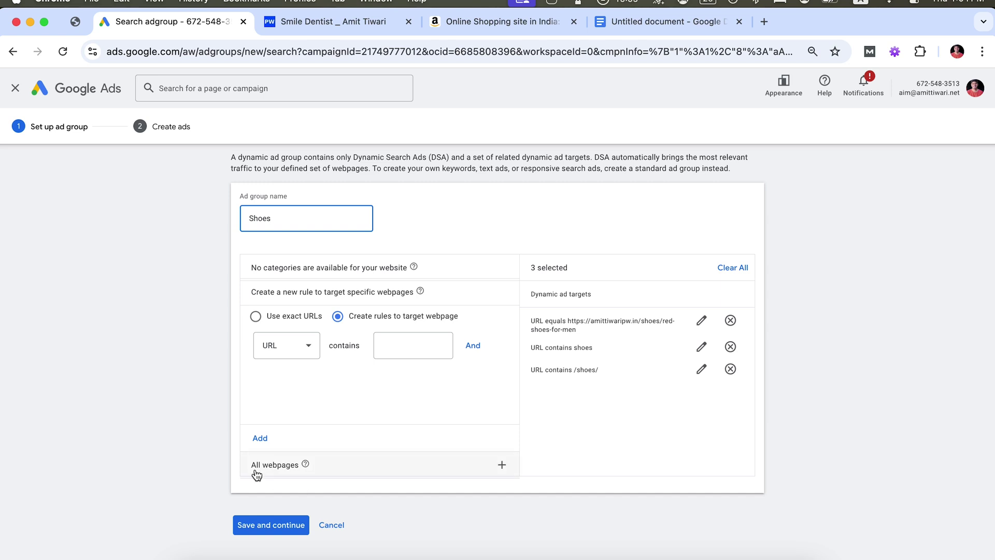
# Save the ad group setup and review the fields of the new expanded Dynamic Search Ad
pyautogui.click(263, 525)
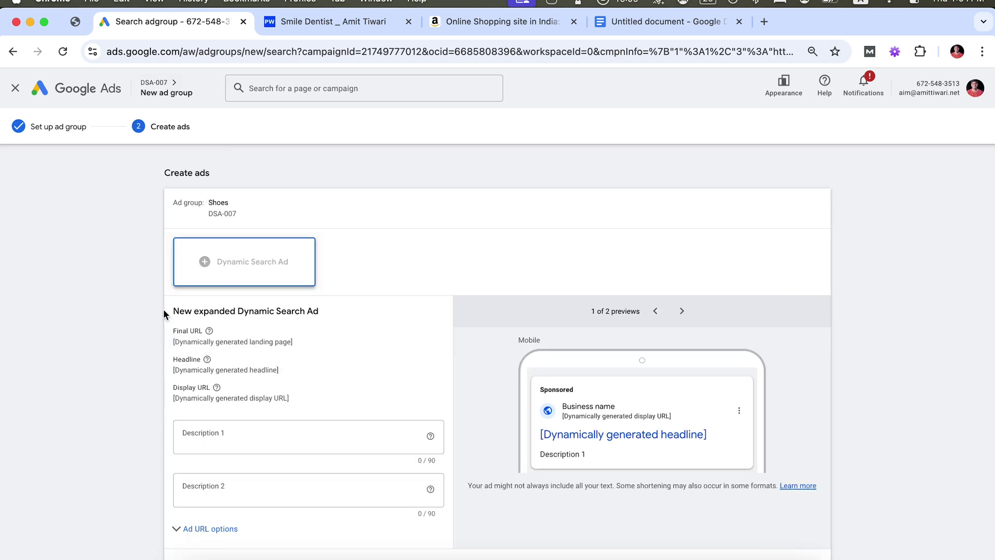
pyautogui.scroll(-1, 117, 284)
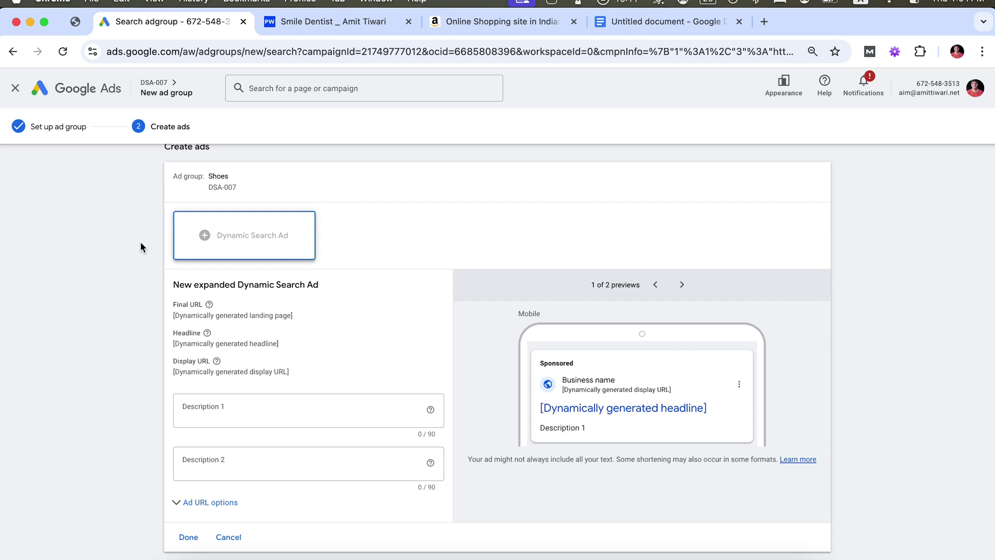
pyautogui.scroll(-1, 140, 247)
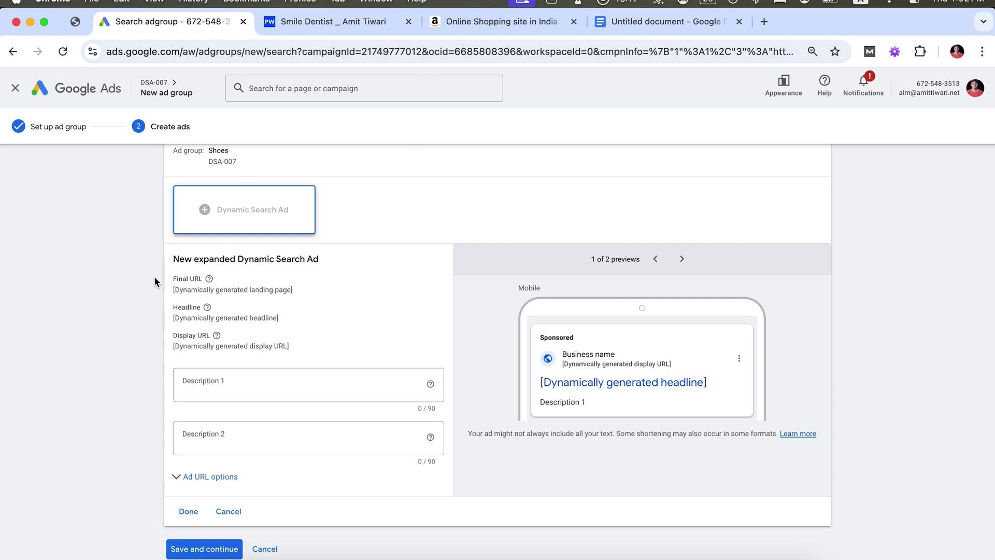
pyautogui.scroll(1, 154, 281)
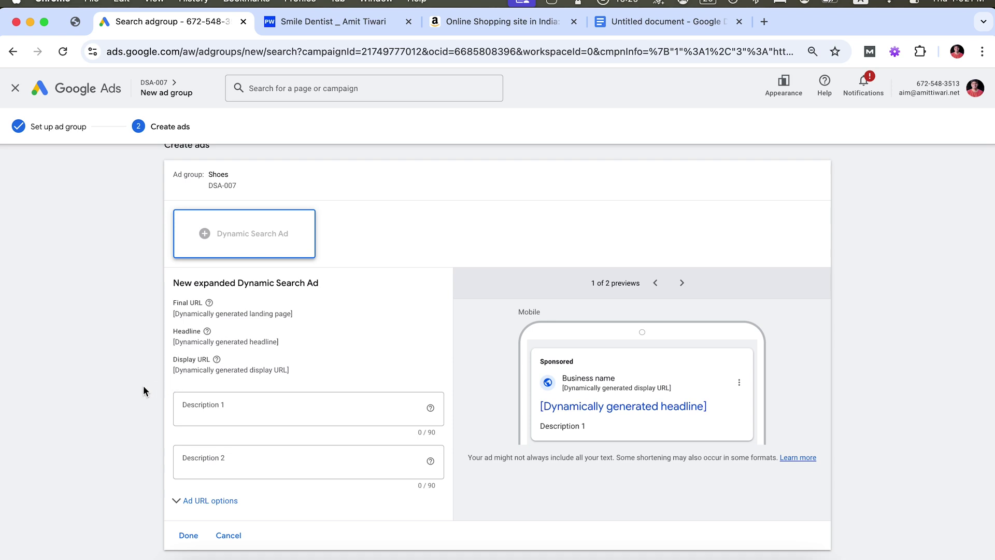
# Check the amazon.in home page, and set the ad's Description 1 to "Buy cheap shoes from all major brands. Quick delivery and best customer support."
pyautogui.scroll(-2, 144, 391)
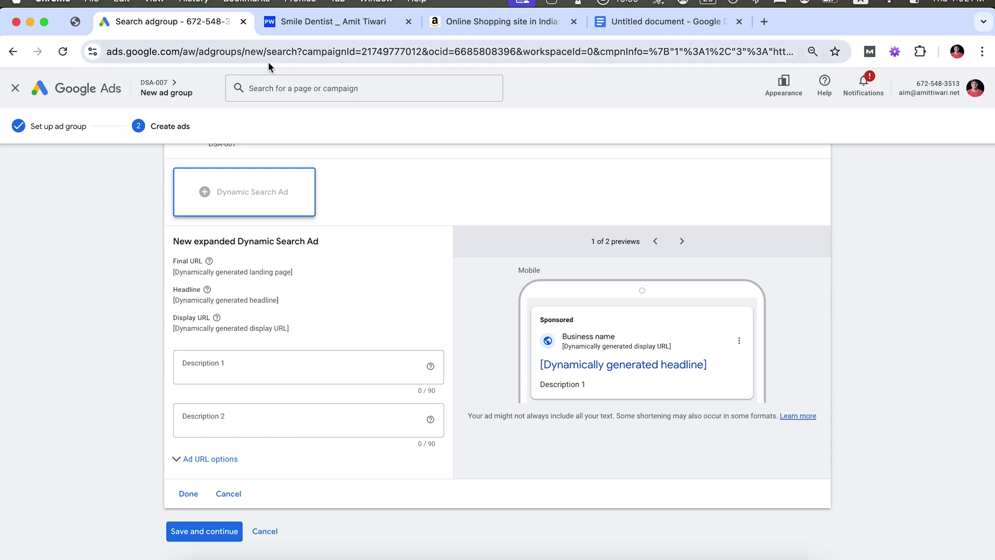
pyautogui.click(454, 23)
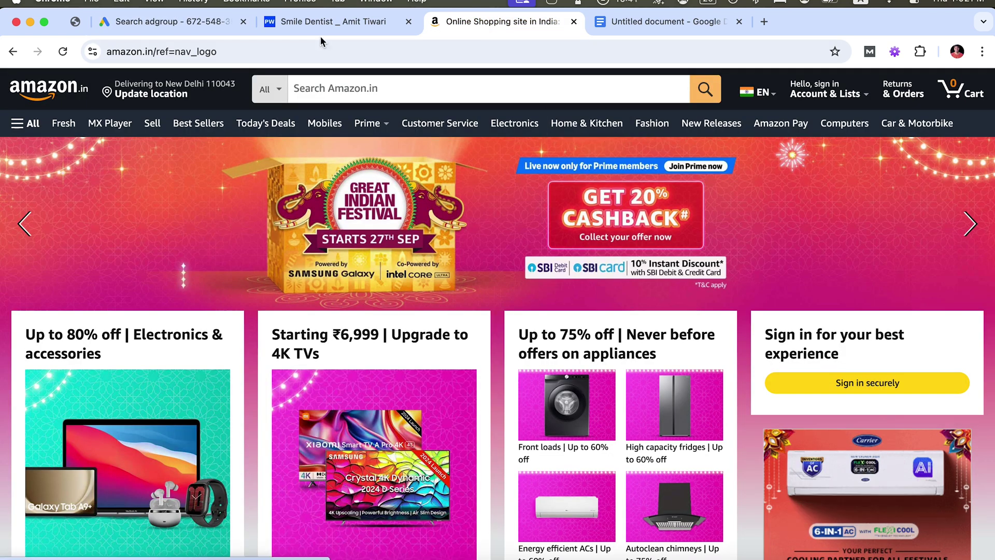
pyautogui.click(171, 21)
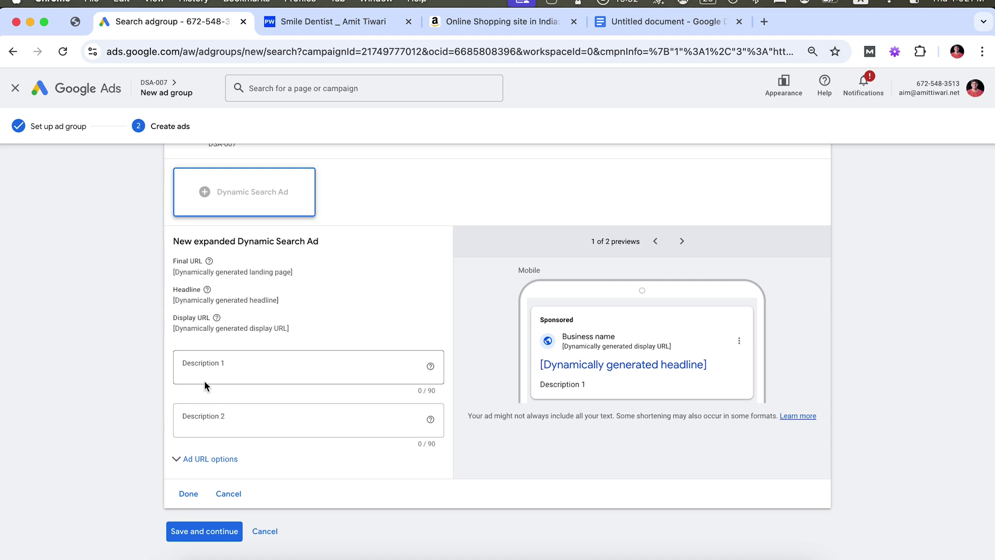
pyautogui.click(217, 367)
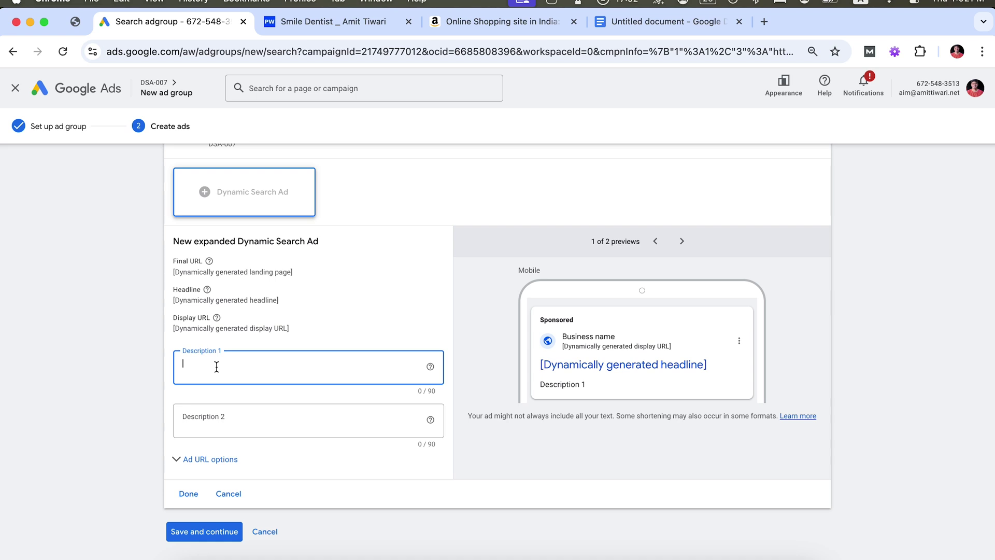
pyautogui.write('Buy cheap shoes from all major brands. Quick delivery and best customer support.')
# Set the ad's Description 2 to "Order top brand shoes right now at really best price. Christmas offer running for now."
pyautogui.click(211, 413)
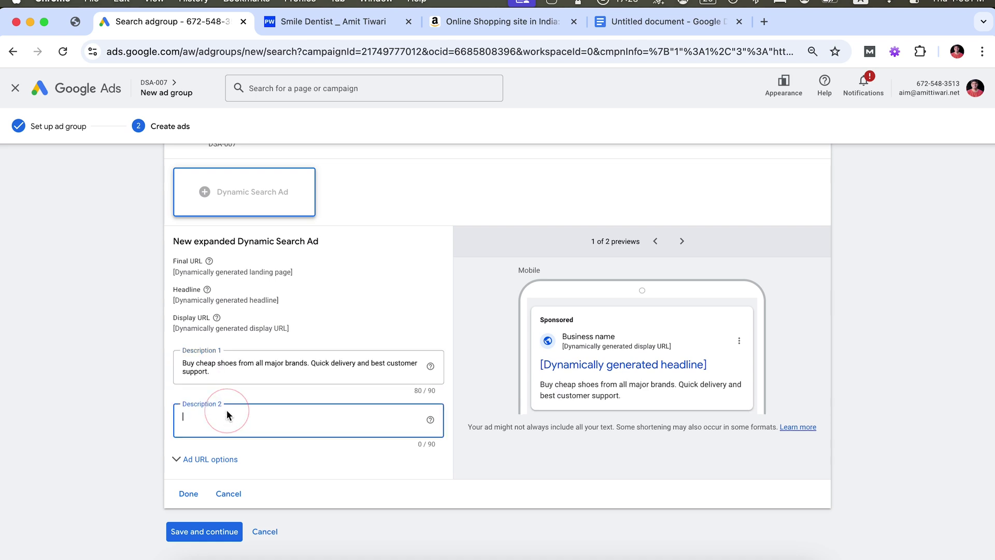
pyautogui.write('Order top brand shoes right now at really best price. Christmas offer running for now.')
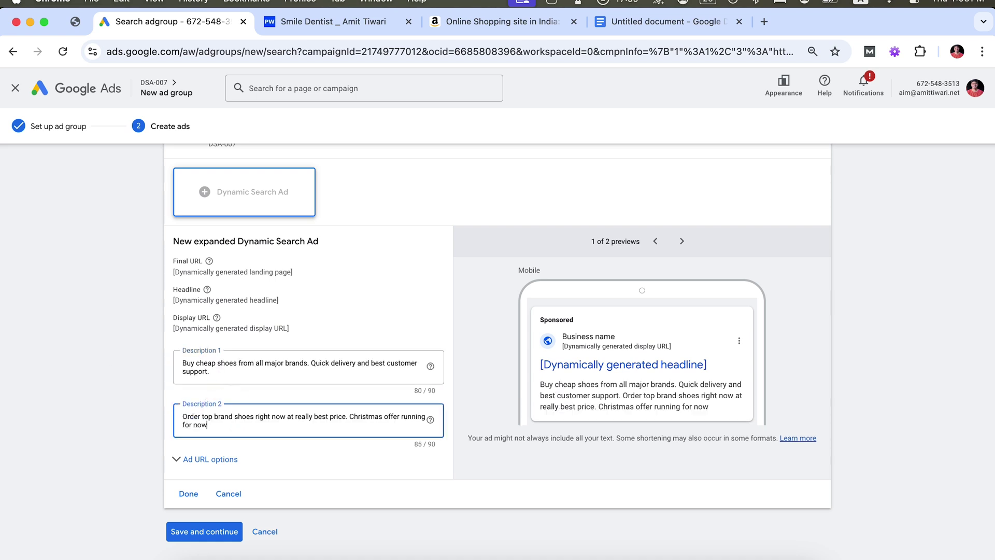
pyautogui.scroll(-1, 51, 406)
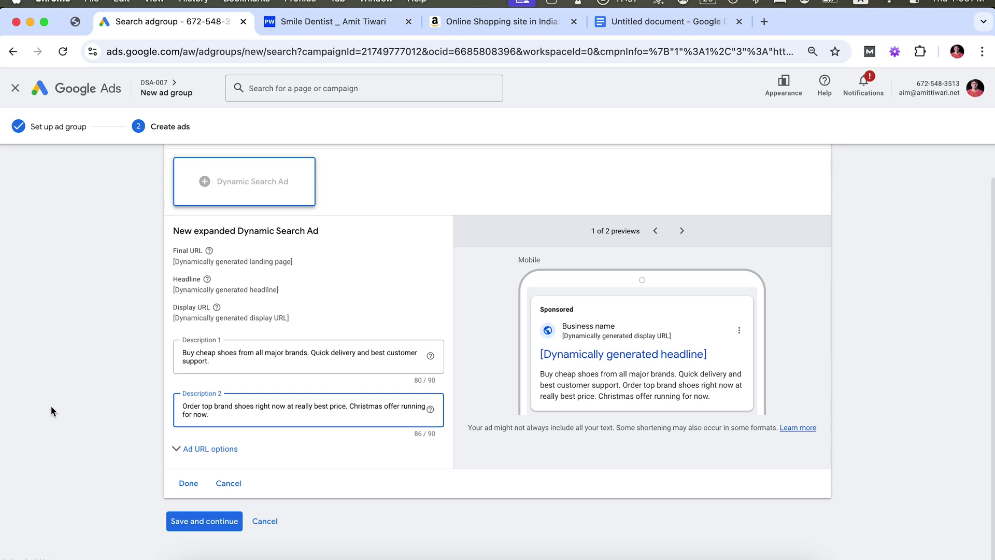
# Review the ad's URL options without filling them in, and finish the first Dynamic Search Ad
pyautogui.click(194, 450)
pyautogui.scroll(-3, 129, 427)
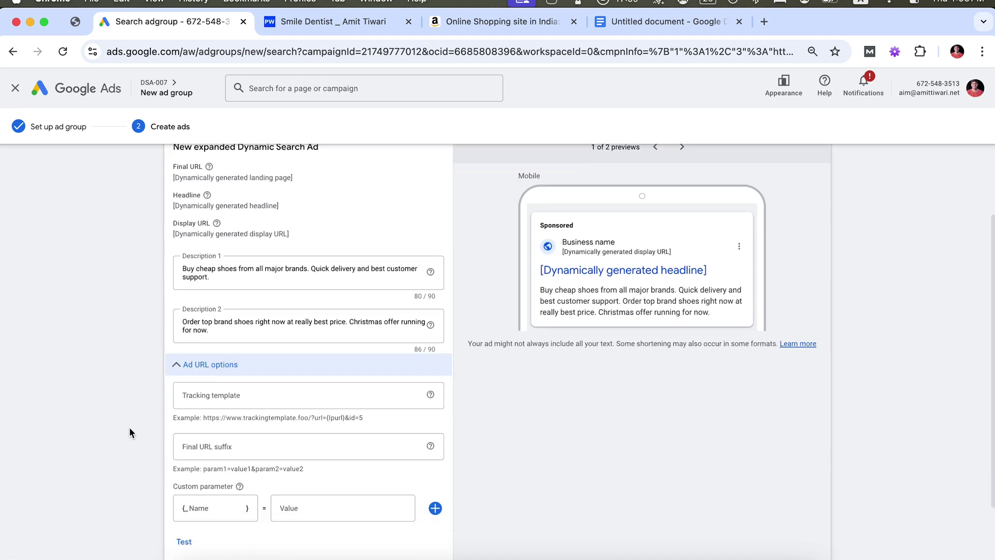
pyautogui.scroll(-3, 129, 427)
pyautogui.click(189, 282)
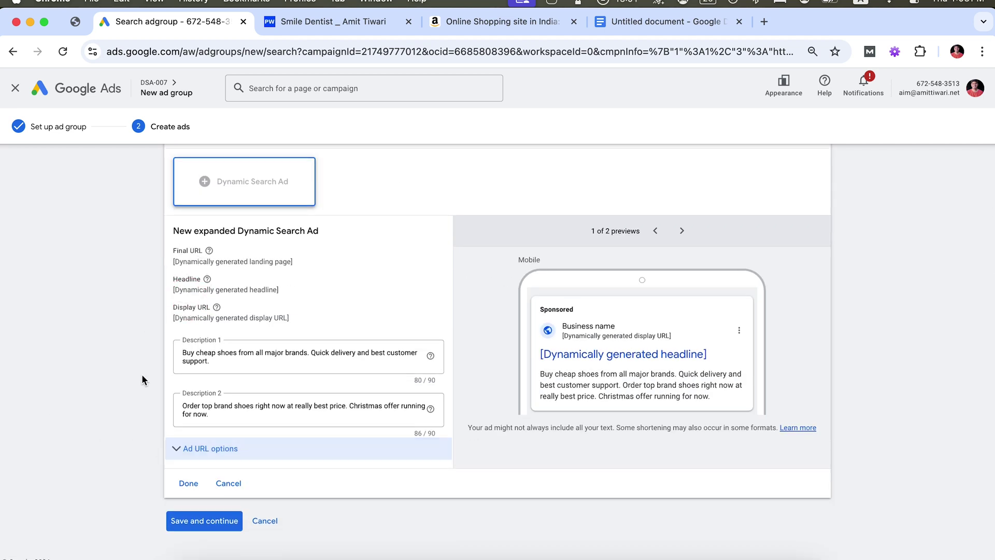
pyautogui.click(187, 485)
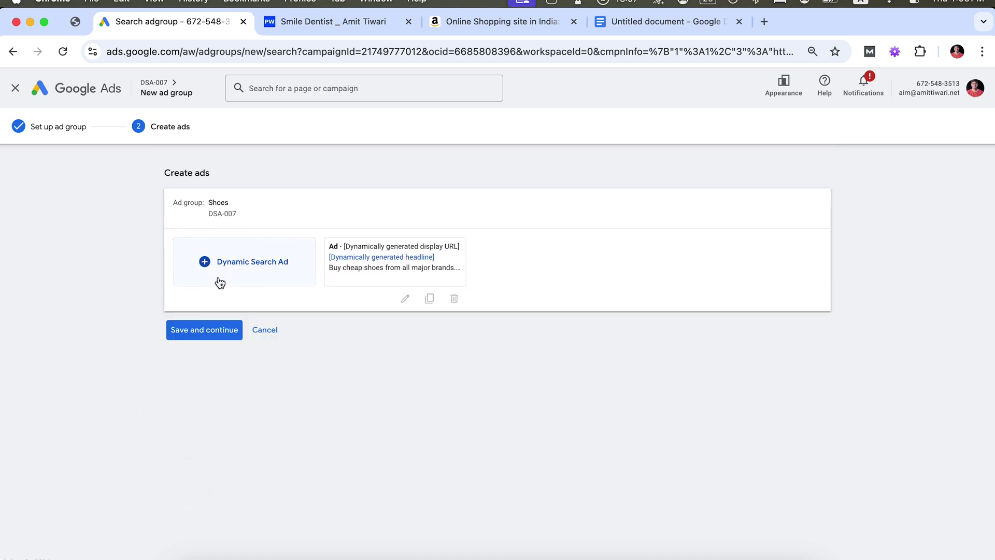
# Start a second Dynamic Search Ad with Description 1 "Buy shoes for parents at best price. Superior comfort and long life." and copy that text
pyautogui.click(218, 257)
pyautogui.scroll(-2, 156, 362)
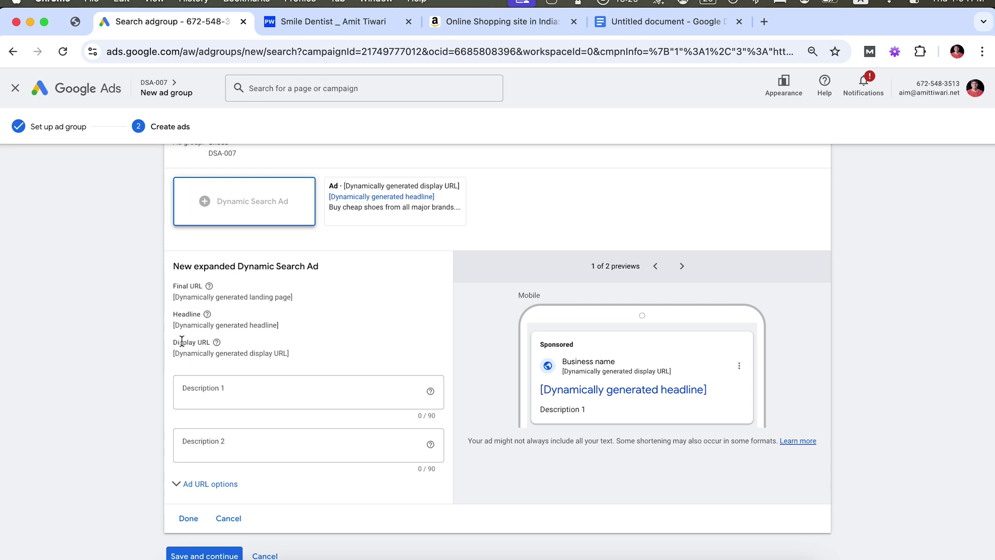
pyautogui.click(199, 393)
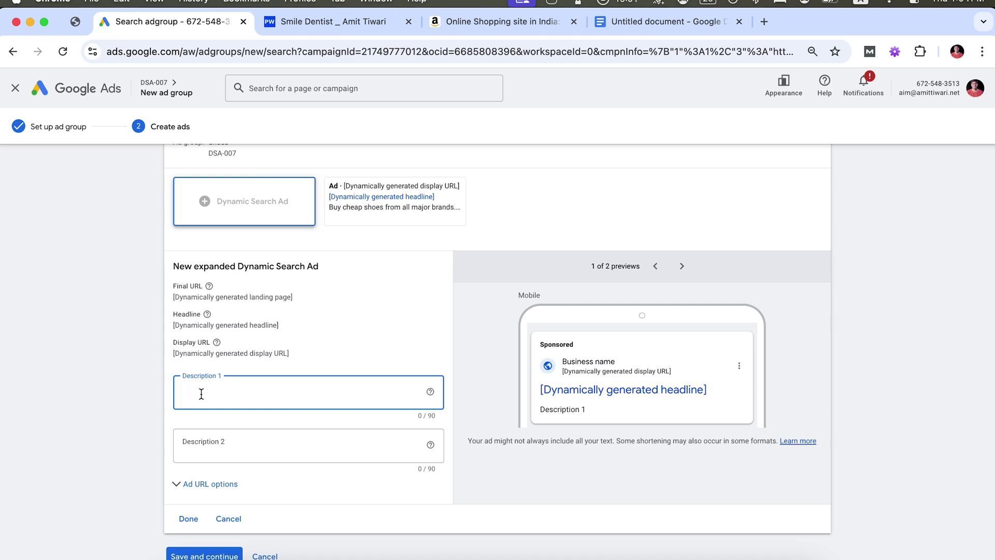
pyautogui.write('Buy shoes for parents at best price. Superior comfort and long life.')
pyautogui.press('super+a')
pyautogui.press('super+c')
# Paste the copied text into Description 2 of the second ad and change its ending to "long shelf life."
pyautogui.click(227, 442)
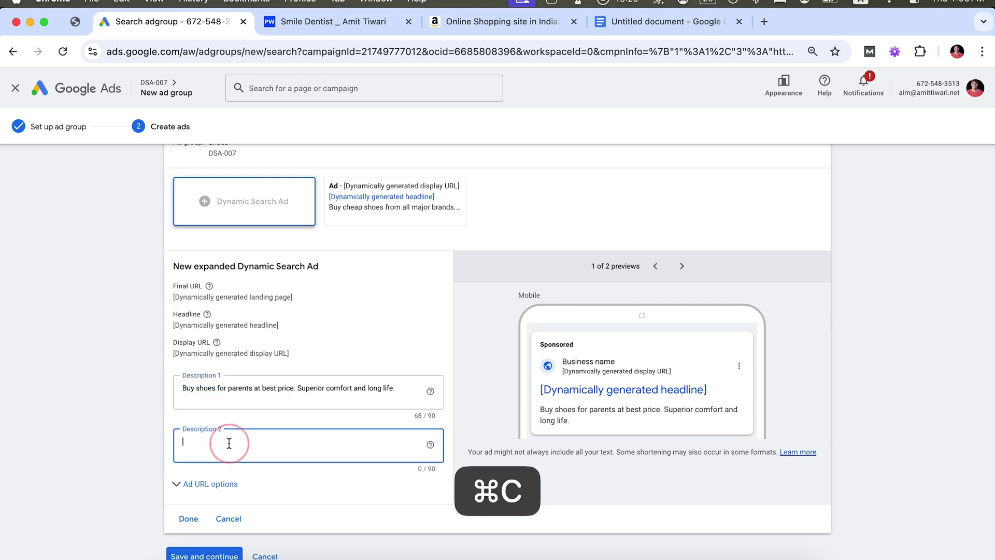
pyautogui.press('super+v')
pyautogui.press('BackSpace')
pyautogui.press('BackSpace')
pyautogui.press('BackSpace')
pyautogui.press('BackSpace')
pyautogui.press('BackSpace')
pyautogui.write('shelf life.')
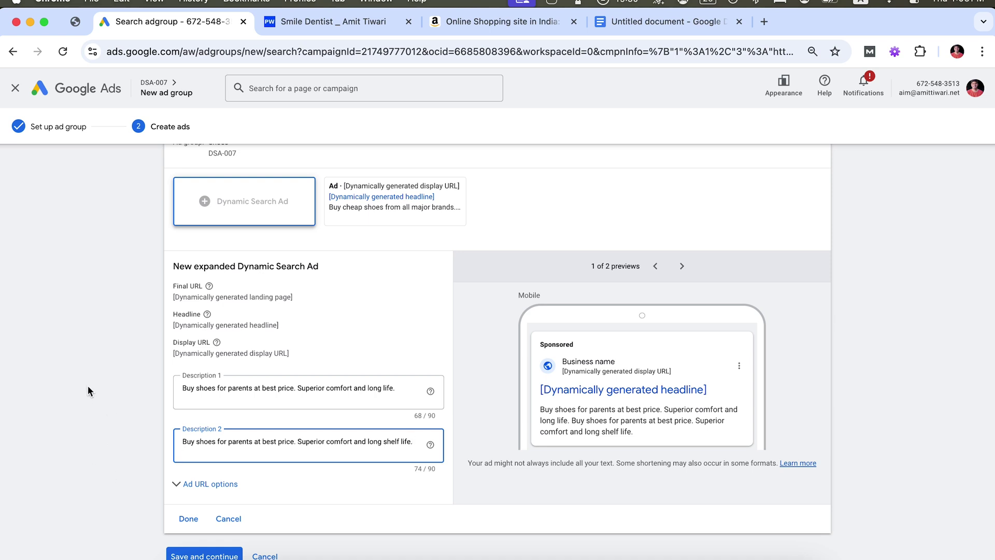
# Finish the second Dynamic Search Ad and save the ads of the Shoes ad group
pyautogui.scroll(-2, 88, 391)
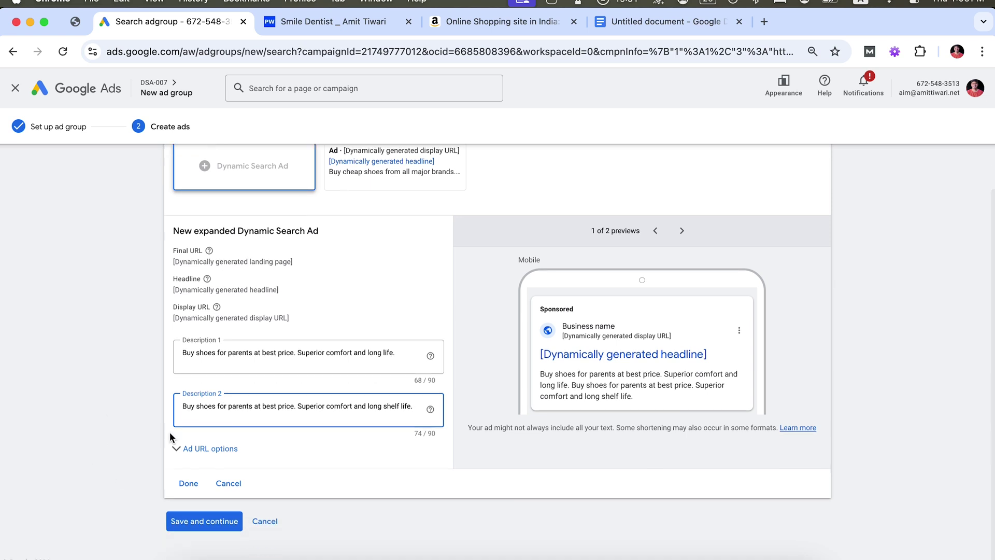
pyautogui.click(189, 481)
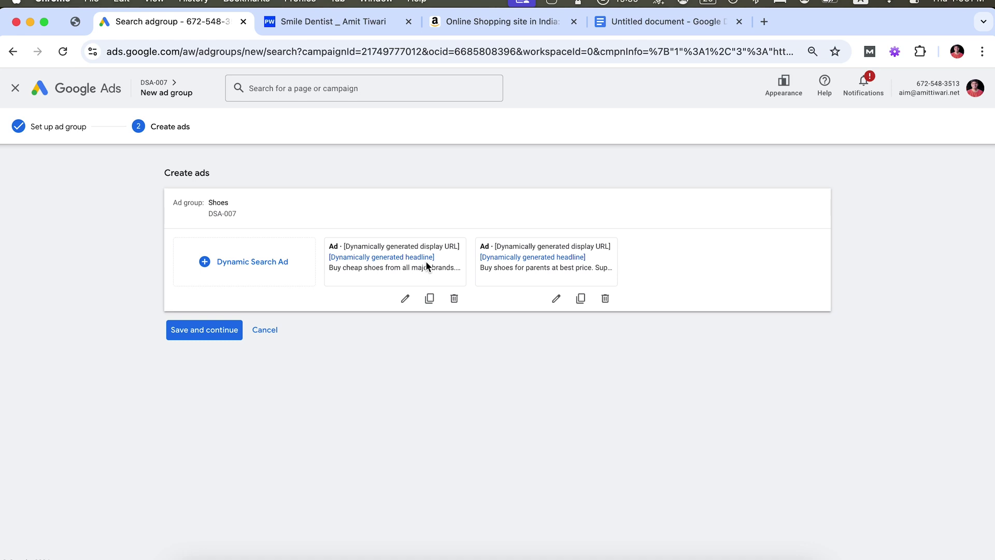
pyautogui.click(201, 334)
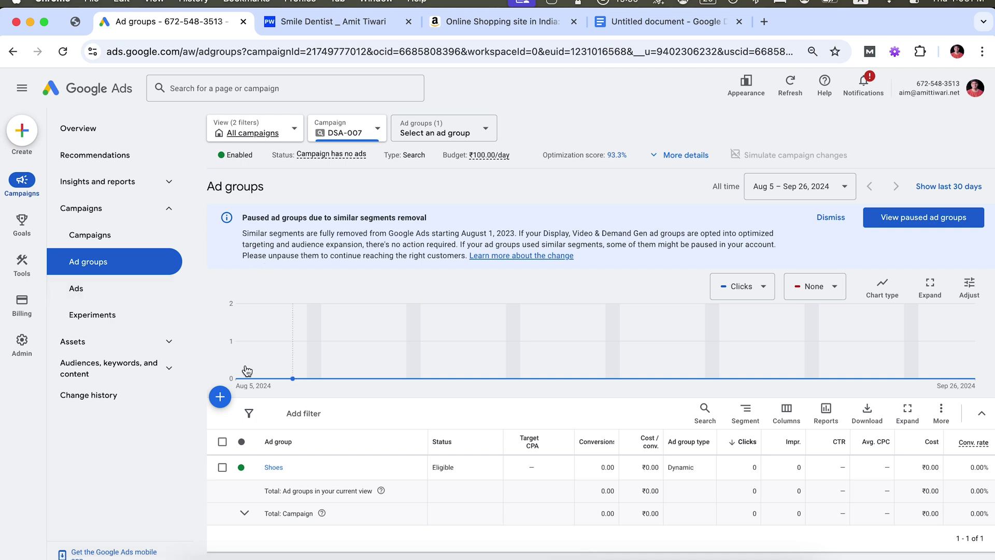
# Leave the DSA-007 campaign and view the list of all campaigns in the account
pyautogui.moveTo(252, 359)
pyautogui.click(76, 241)
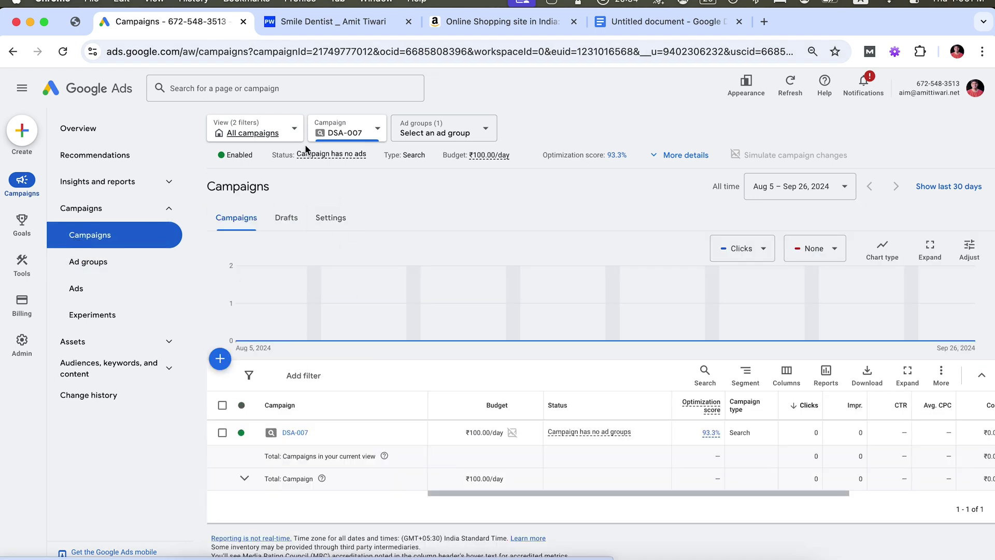
pyautogui.click(335, 135)
pyautogui.click(254, 132)
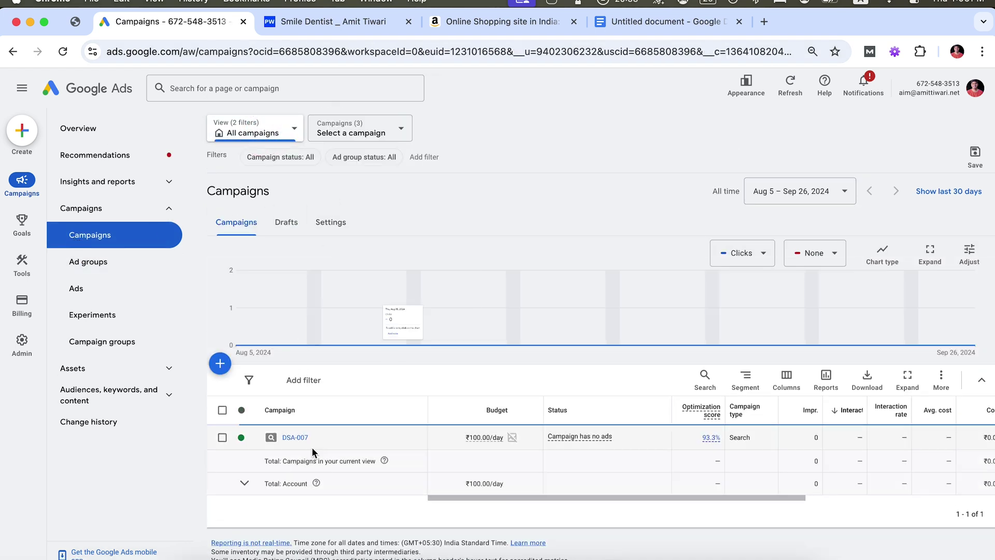
pyautogui.scroll(-3, 315, 449)
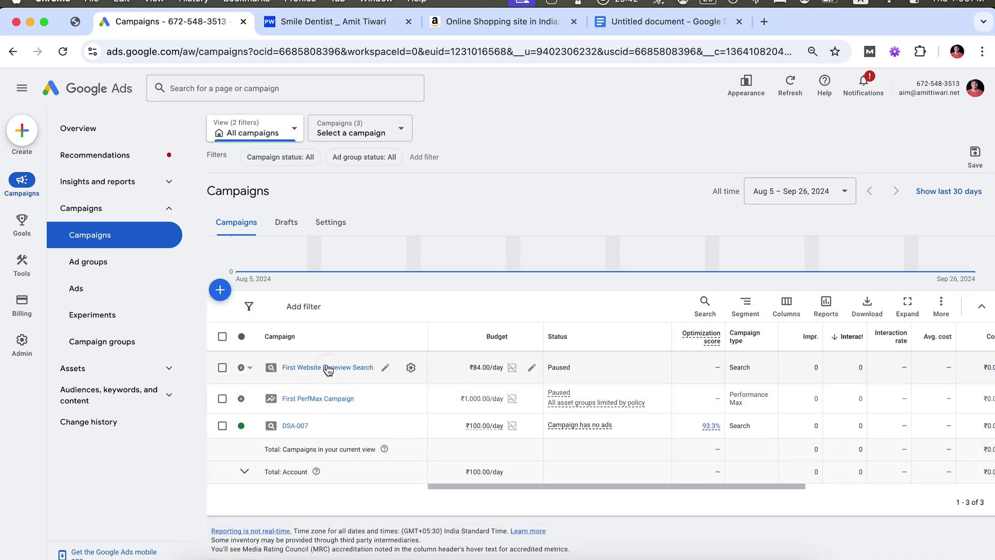
# Open the First Website Pageview Search campaign and examine its search keywords
pyautogui.click(329, 368)
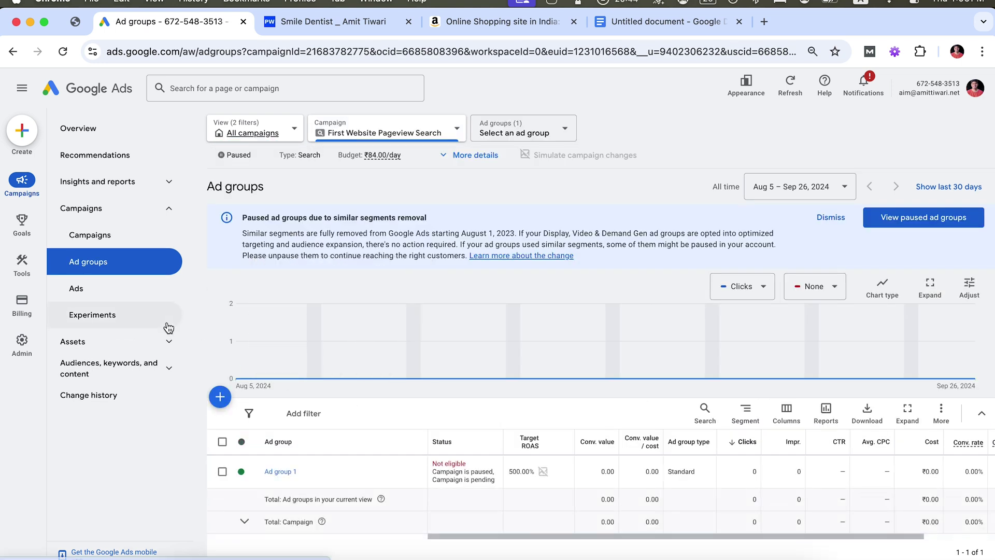
pyautogui.click(113, 368)
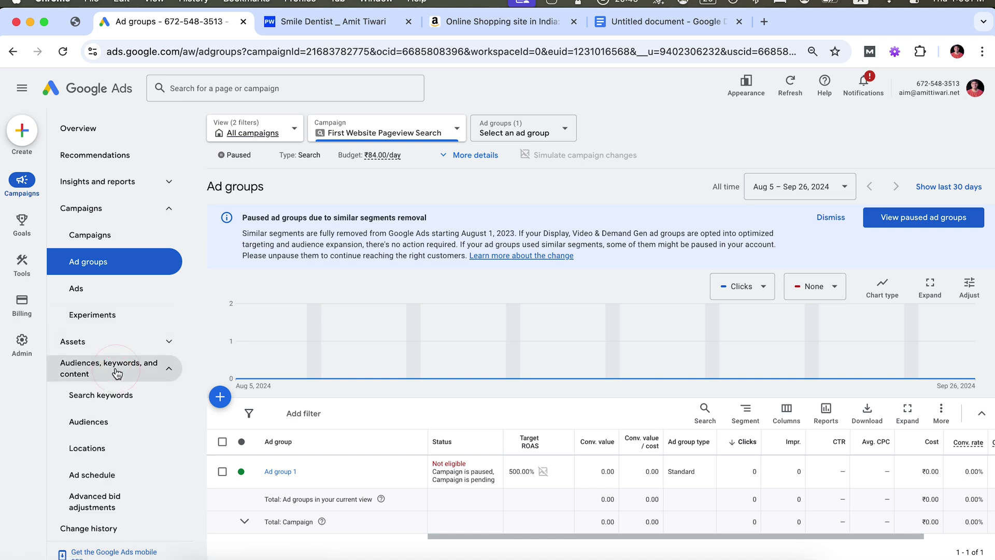
pyautogui.click(111, 395)
pyautogui.scroll(-3, 408, 347)
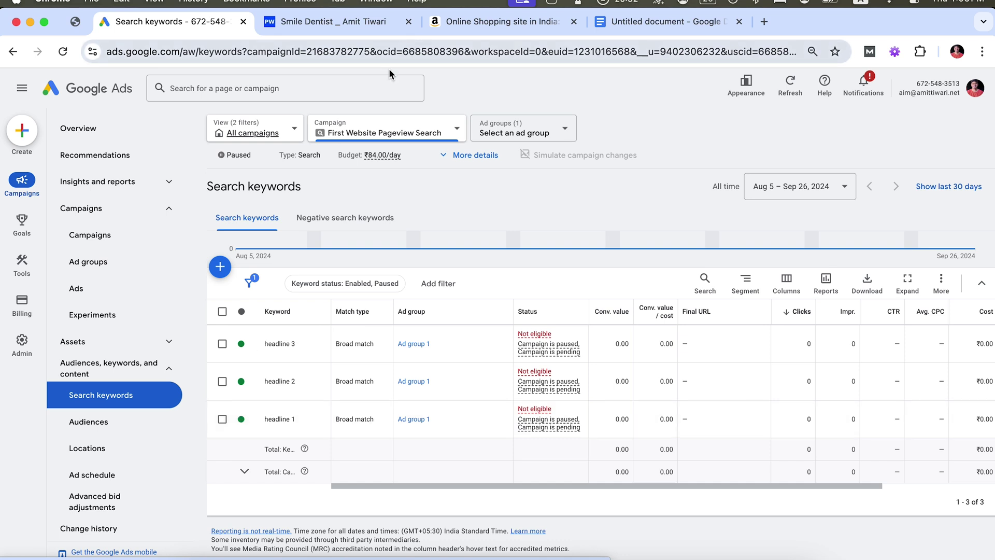
# Return to the list of all campaigns and exit the workspace filters guide
pyautogui.click(377, 132)
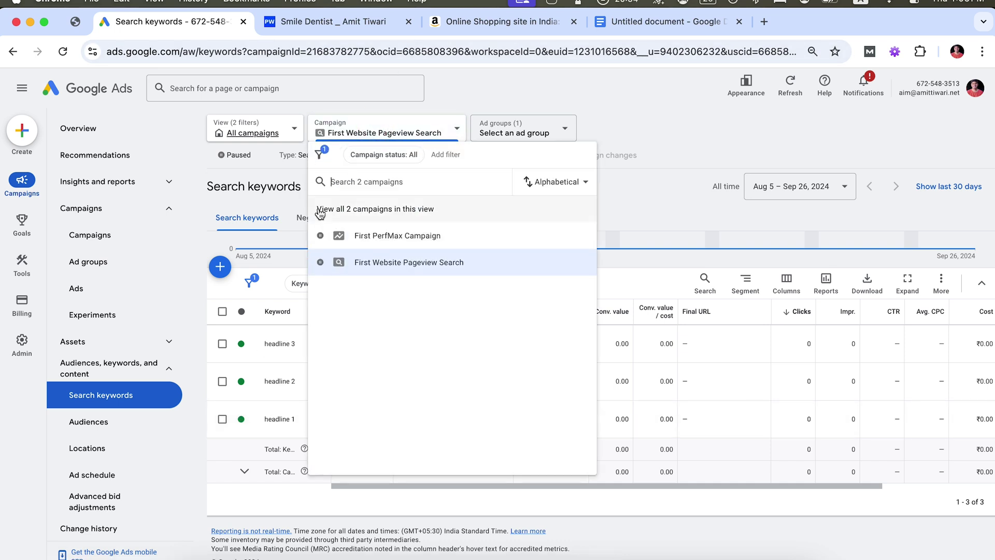
pyautogui.click(221, 135)
pyautogui.click(224, 133)
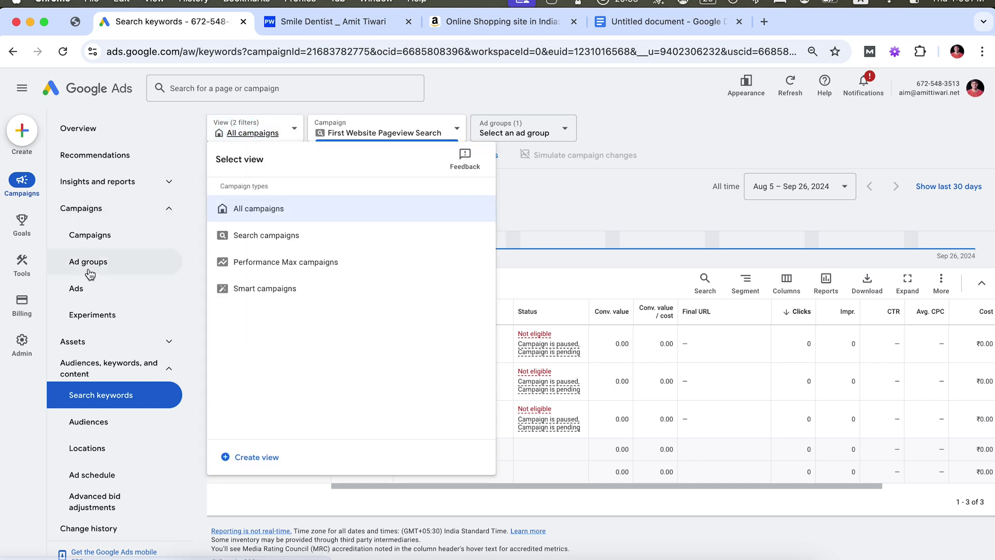
pyautogui.click(87, 237)
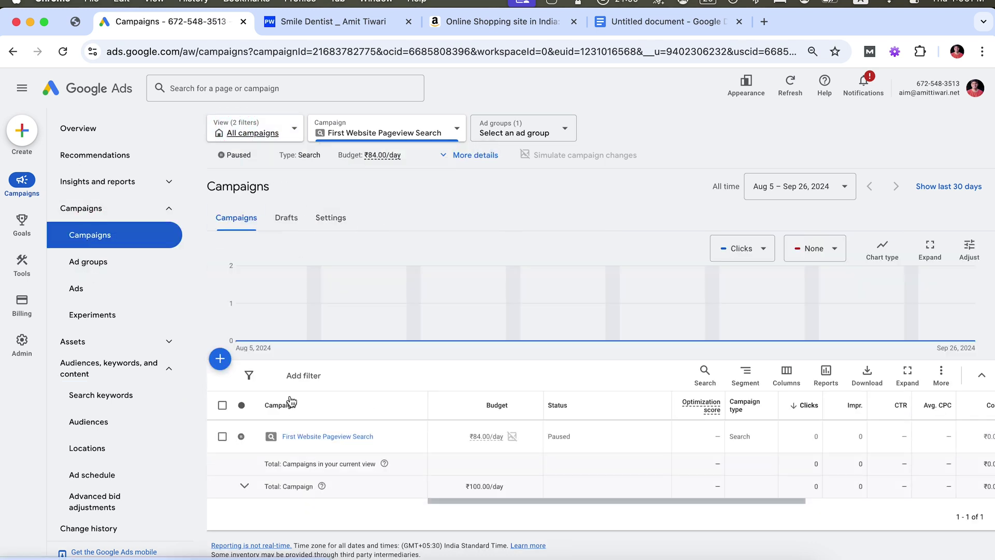
pyautogui.click(241, 132)
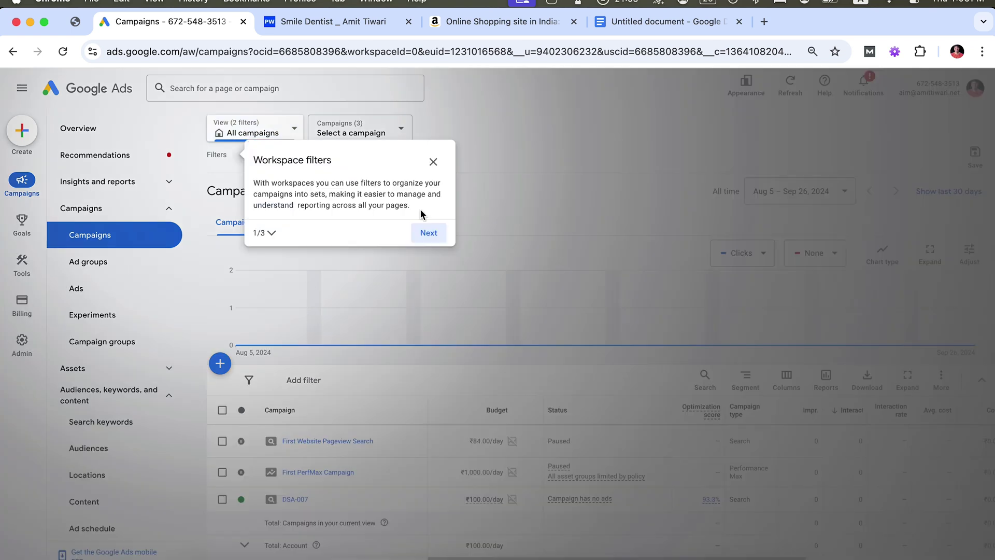
pyautogui.click(433, 162)
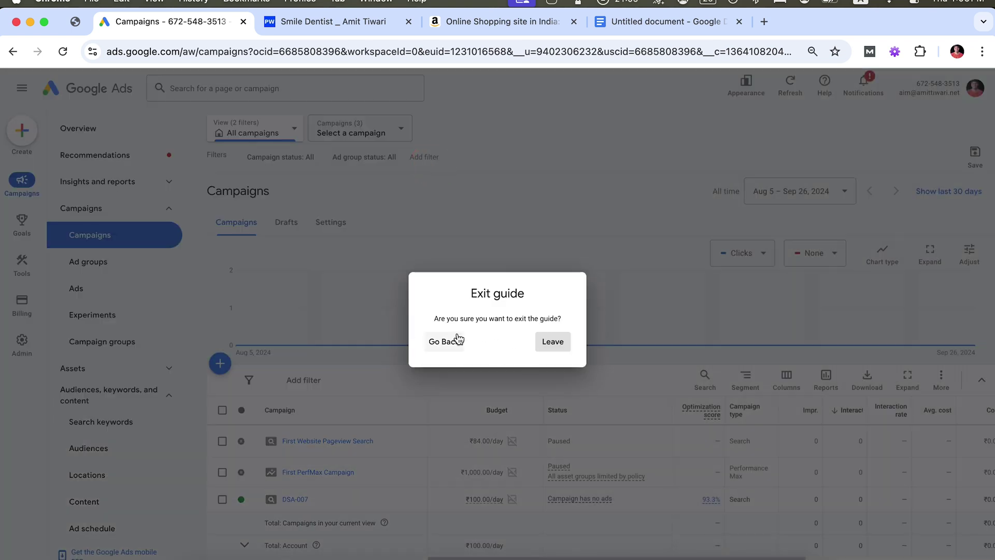
pyautogui.click(557, 340)
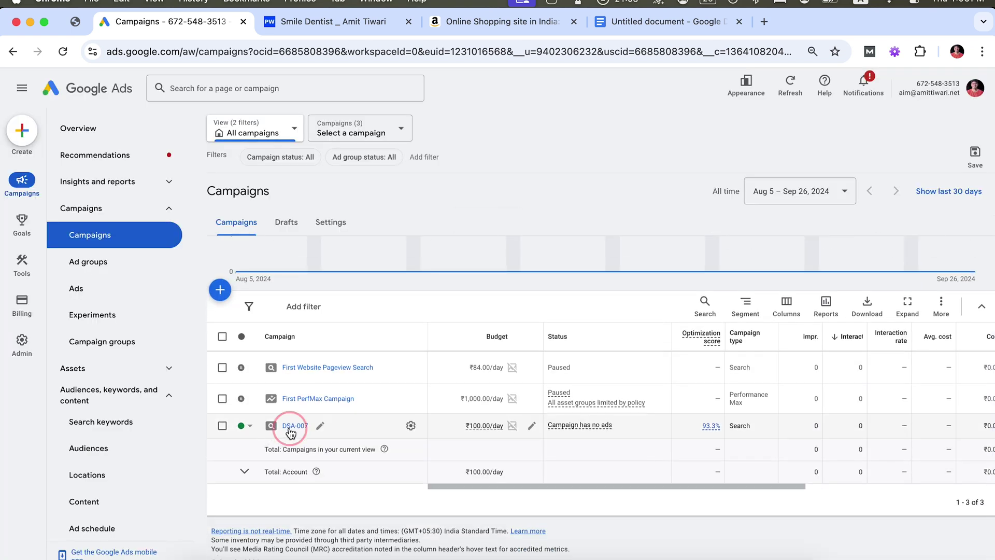
# Open the Shoes ad group in the DSA-007 campaign and go to its negative search keywords
pyautogui.click(293, 425)
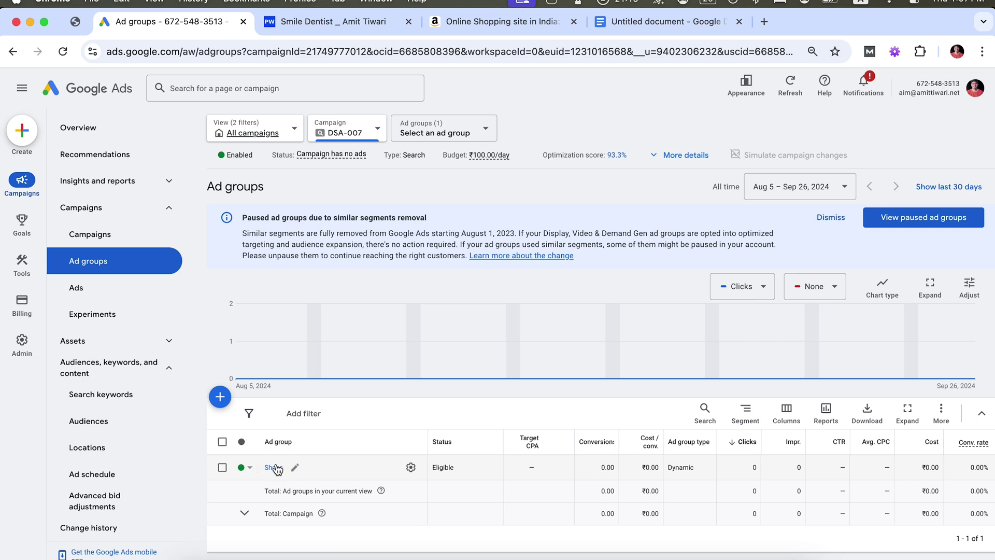
pyautogui.click(275, 467)
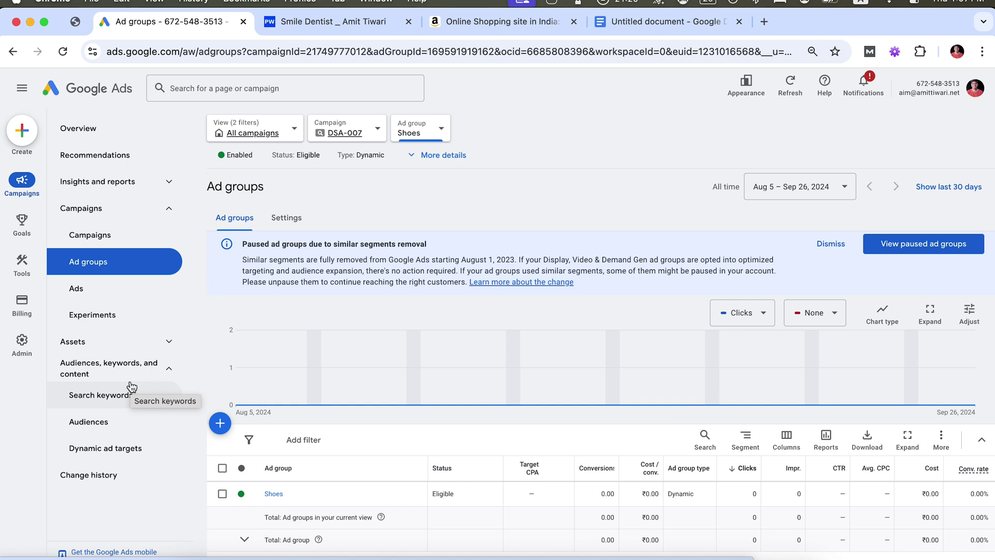
pyautogui.click(123, 393)
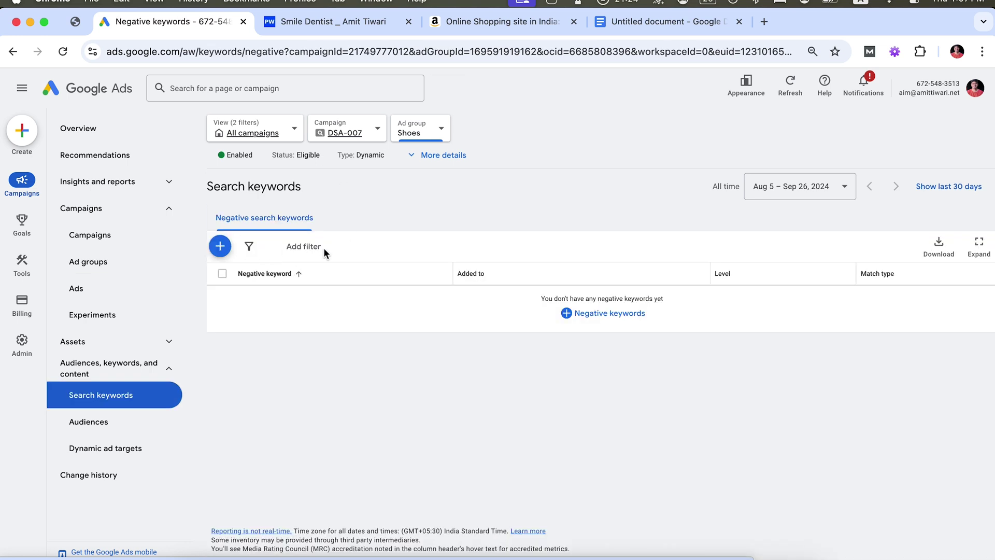
# Add headline 1, headline 2 and headline 3 as negative keywords at ad group level for Shoes and save them
pyautogui.click(219, 247)
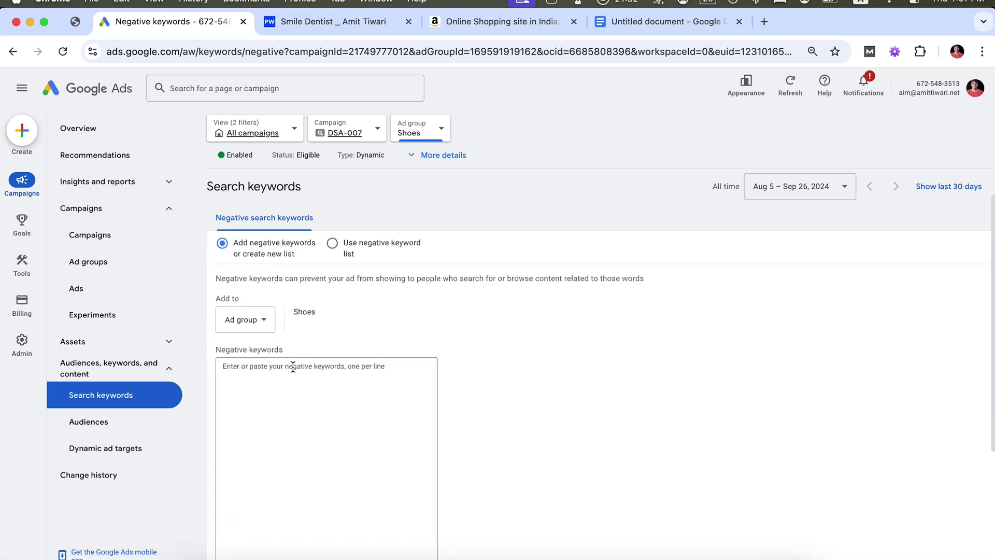
pyautogui.click(247, 322)
pyautogui.click(297, 420)
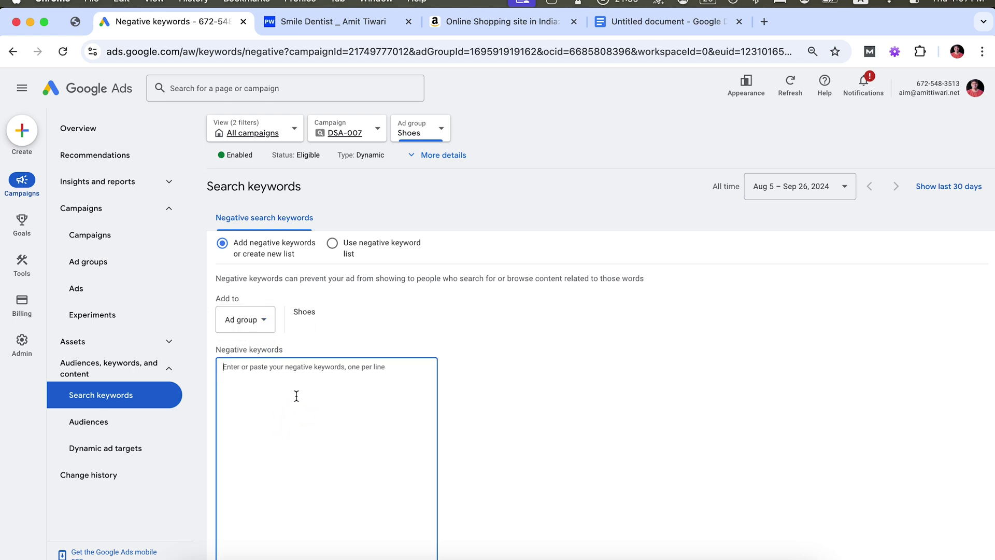
pyautogui.write('headline')
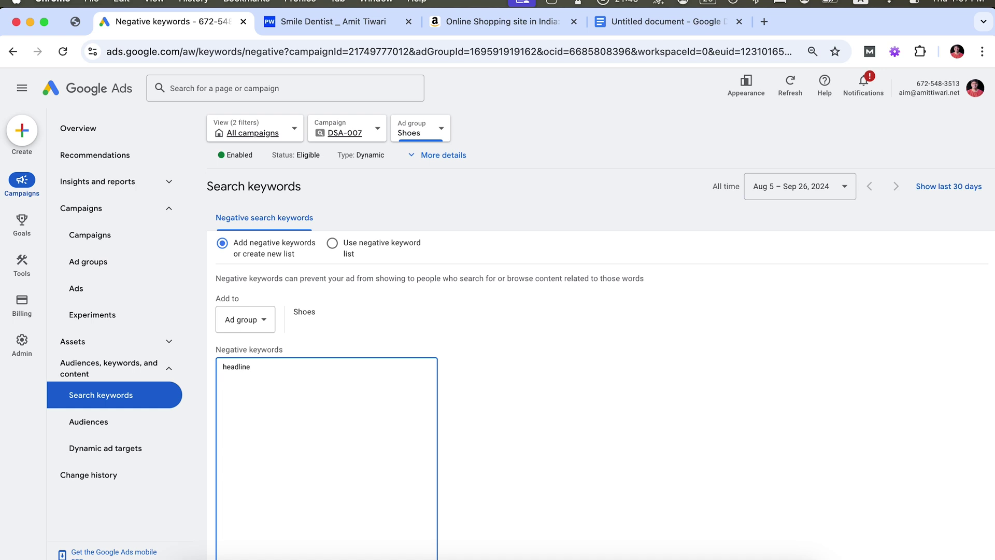
pyautogui.write(' 1')
pyautogui.press('Return')
pyautogui.write('headline 2')
pyautogui.press('Return')
pyautogui.write('headline 3')
pyautogui.scroll(-1, 440, 306)
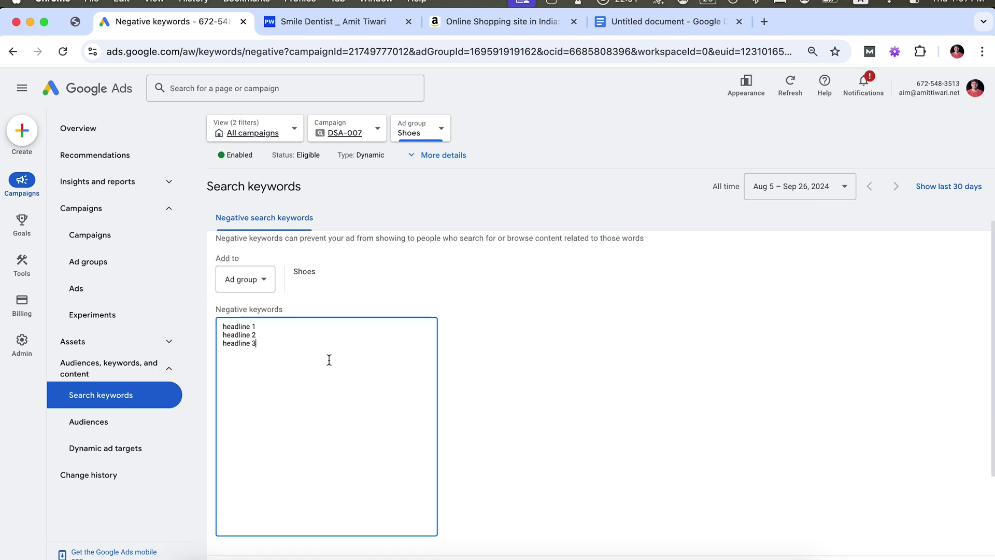
pyautogui.scroll(-1, 328, 364)
pyautogui.click(226, 533)
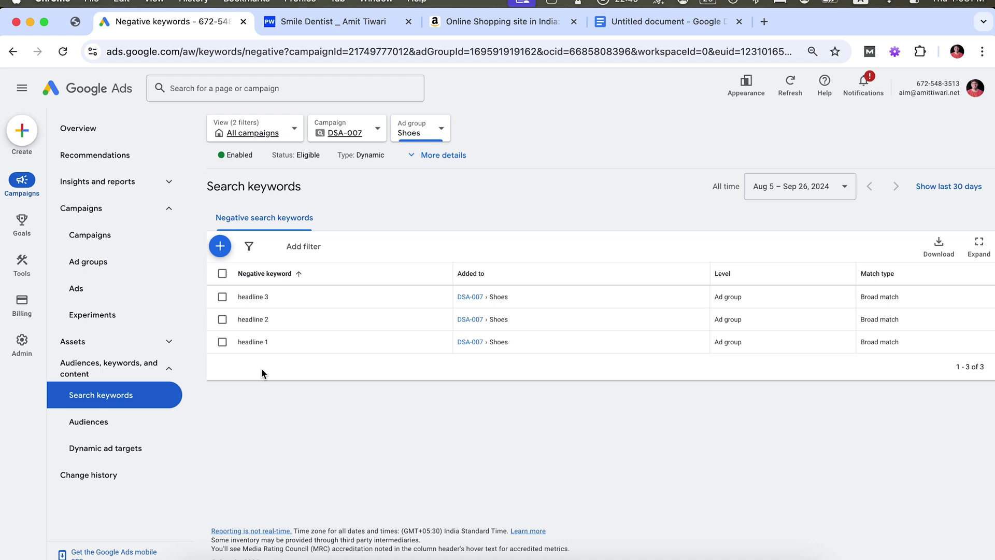
# Open the search terms report for the Shoes ad group
pyautogui.click(135, 184)
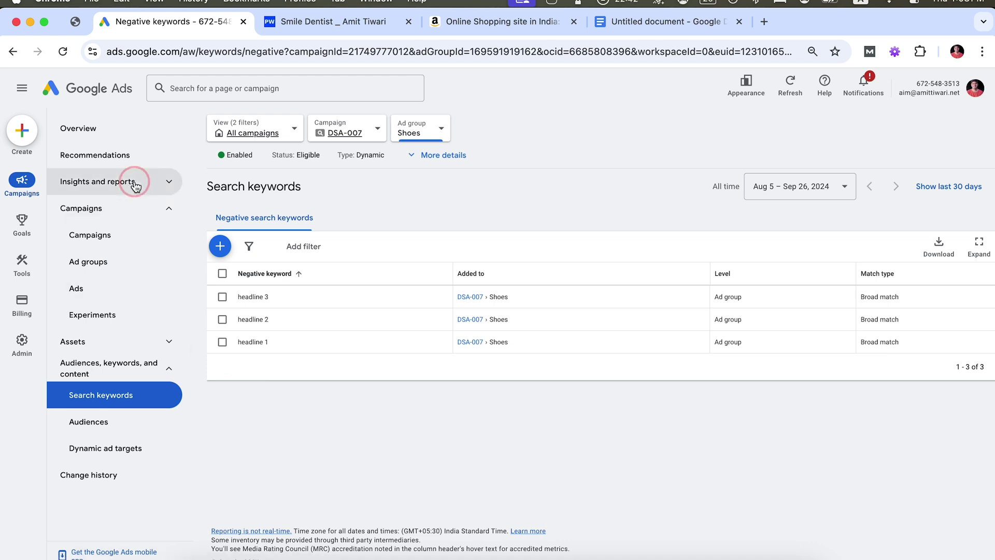
pyautogui.click(92, 238)
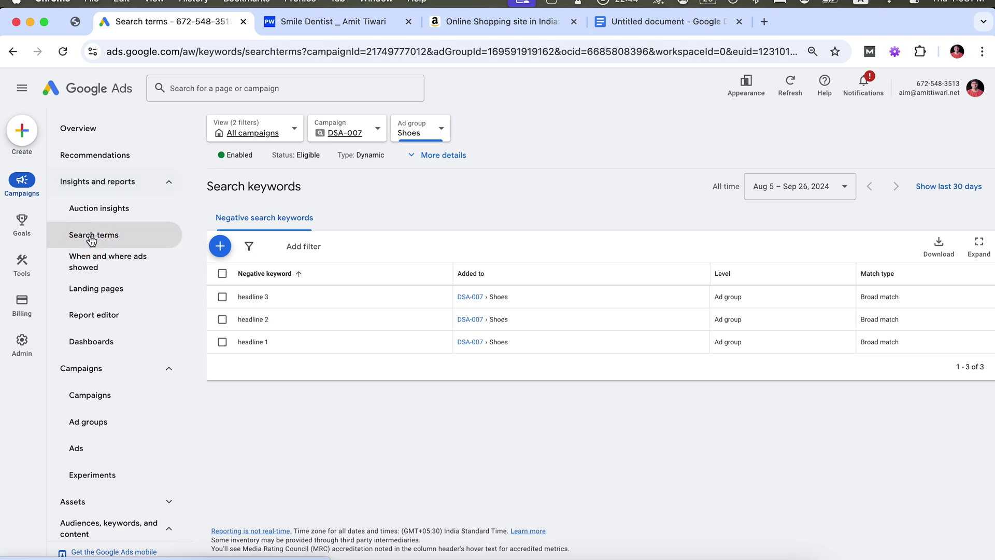